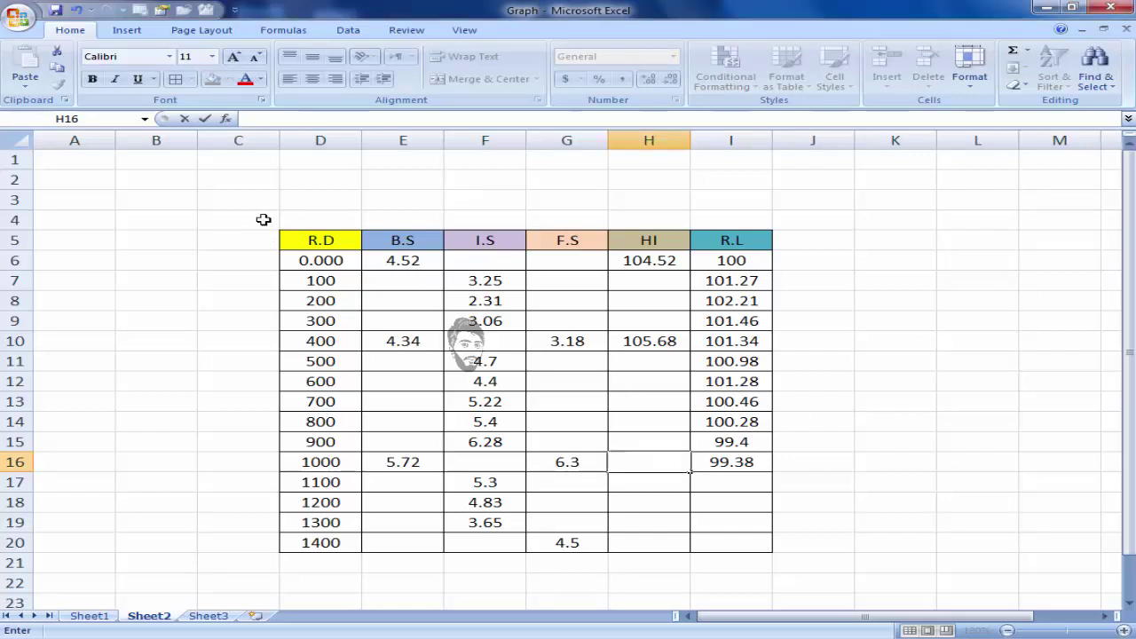
Review row 6 of the Sheet2 table: HI formula =SUM(I6,E6) giving 104.52, starting R.L 100.
left_click_drag(240, 201, 808, 582)
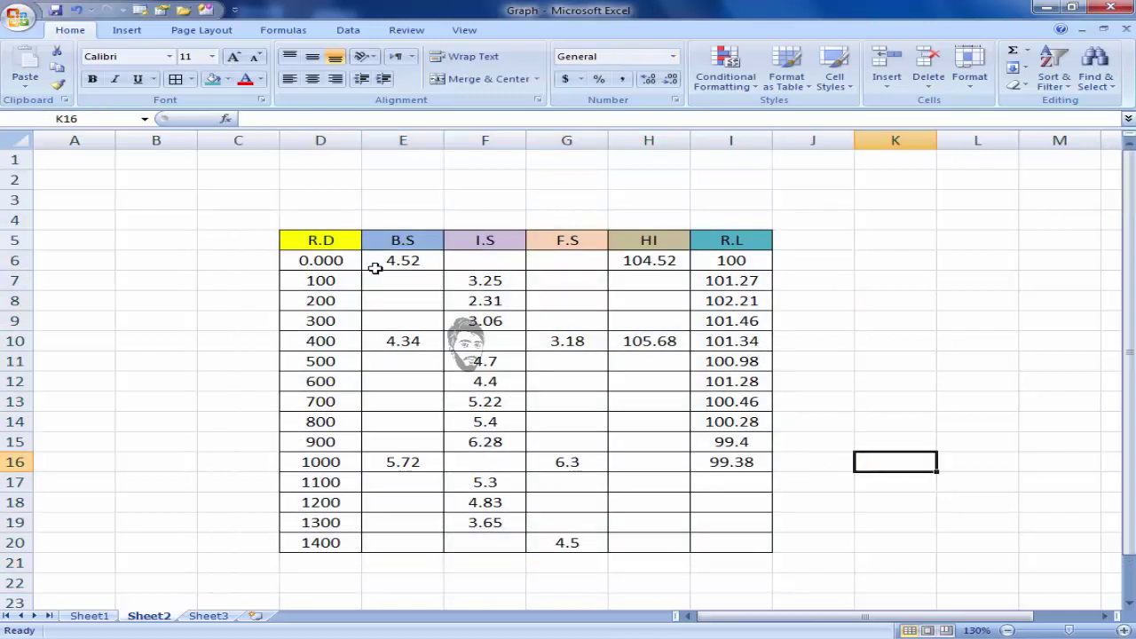
left_click(340, 262)
left_click(399, 257)
left_click(477, 257)
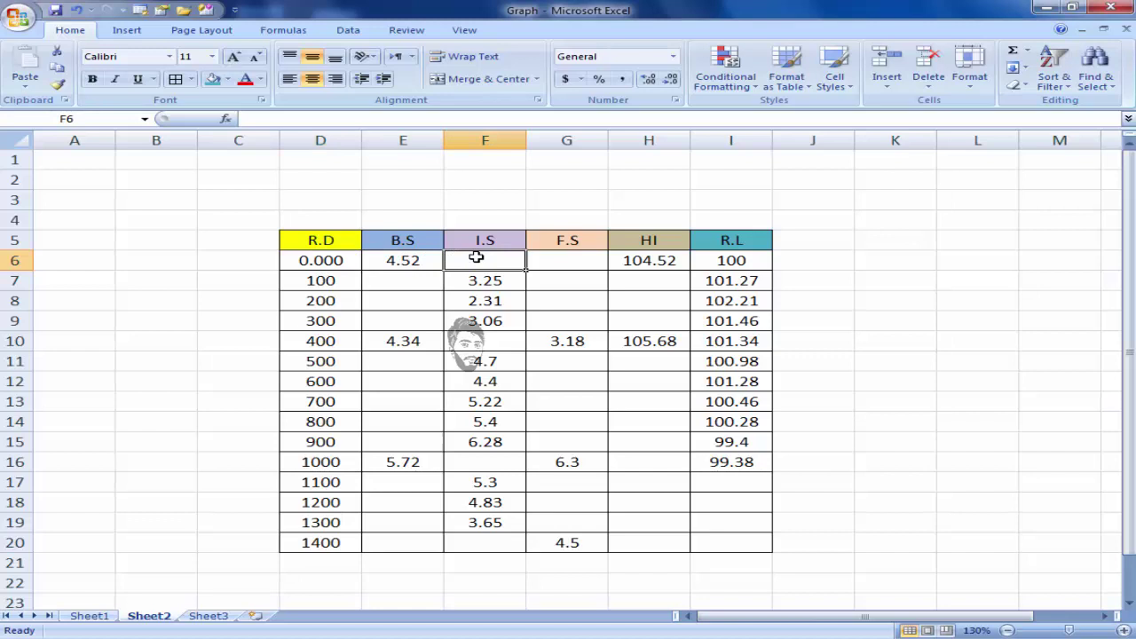
left_click(564, 261)
left_click(656, 261)
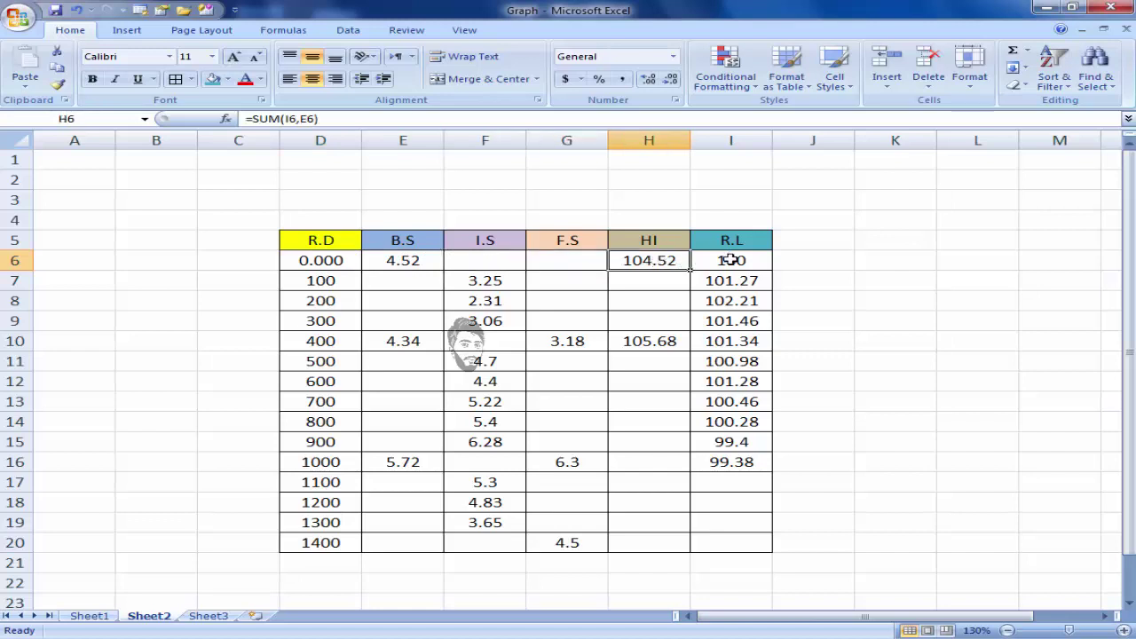
left_click(732, 260)
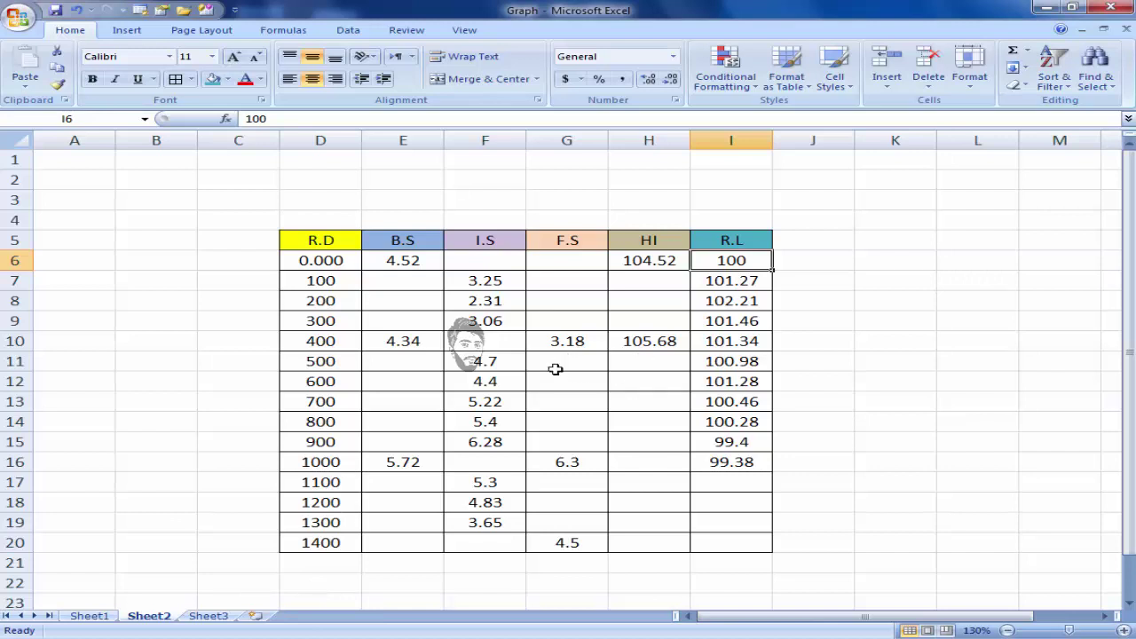
On Sheet3, begin the header row at E7 with R.D, B.S and I.S.
left_click(213, 616)
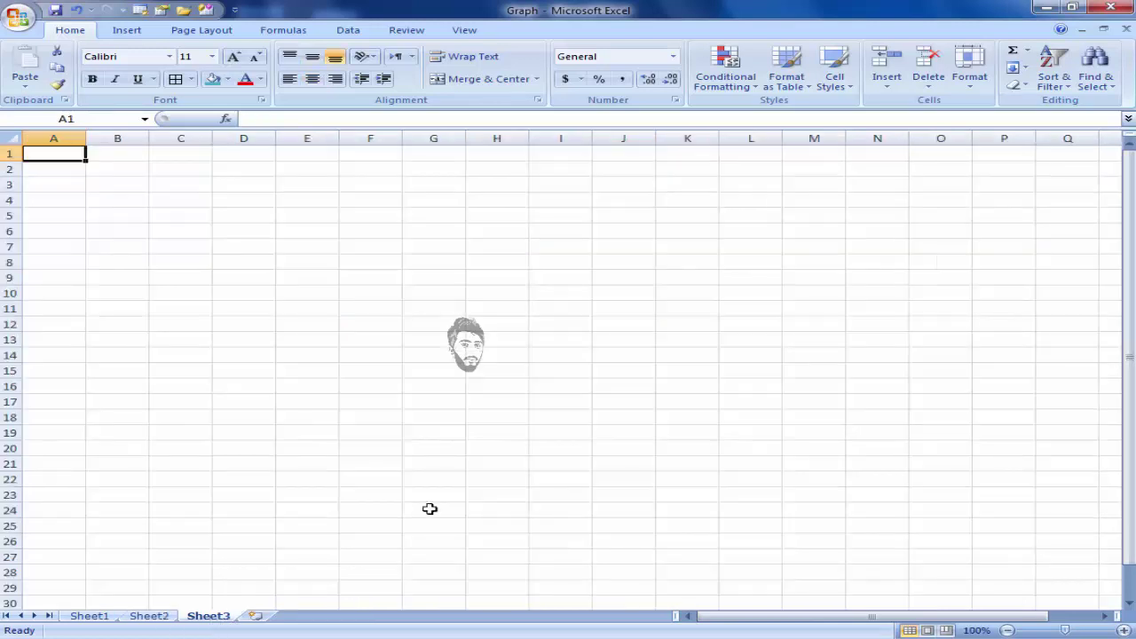
left_click(299, 310)
left_click(366, 257)
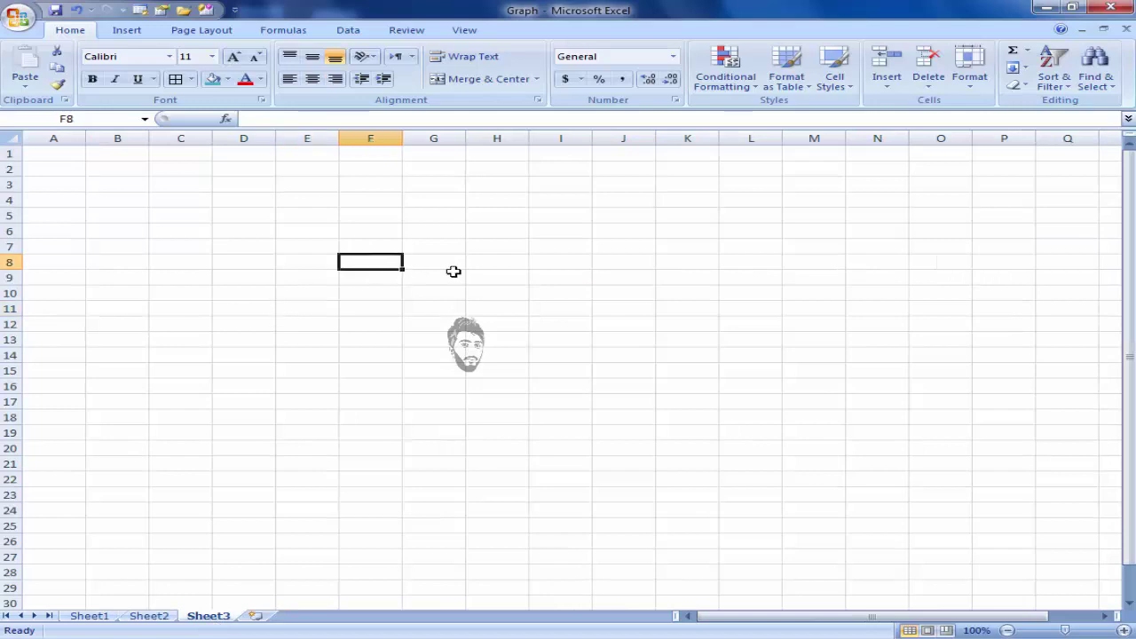
left_click(321, 241)
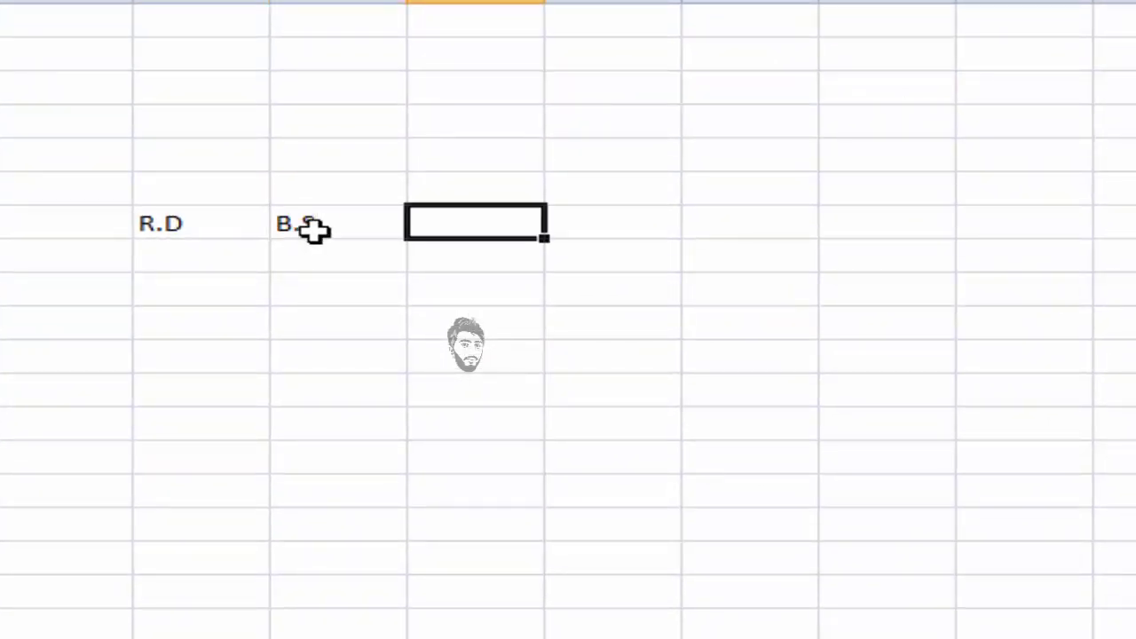
key("F2")
type("I.S")
Complete the header row with F.S, HI, R.L and Remarks, fixing the typos.
key("Tab")
type("F.SA")
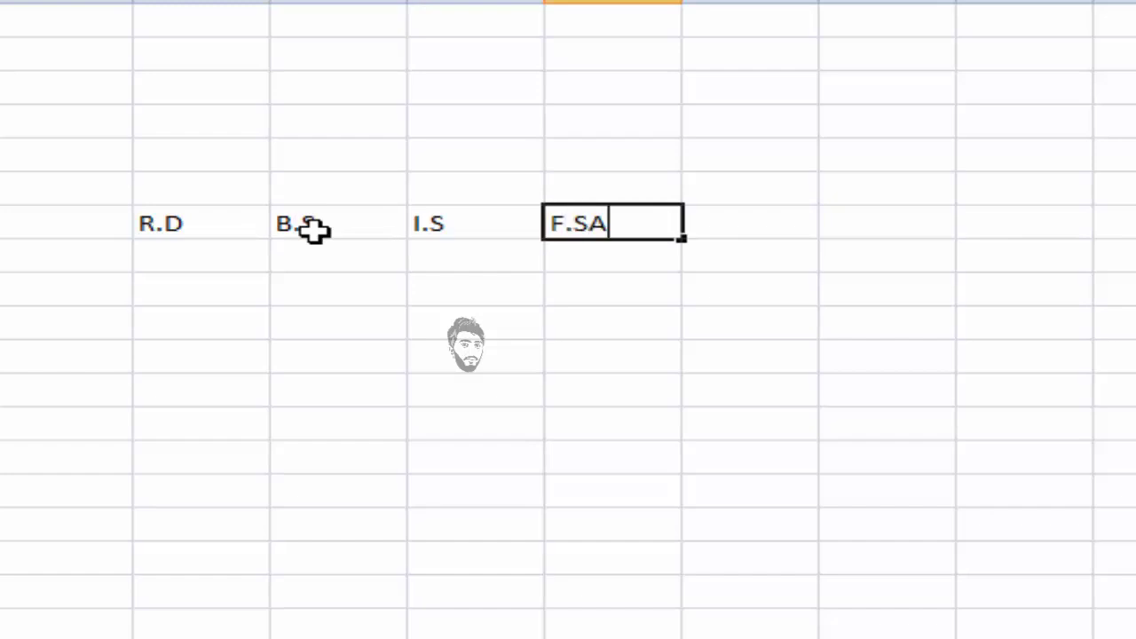
key("BackSpace")
key("Tab")
type("Hi")
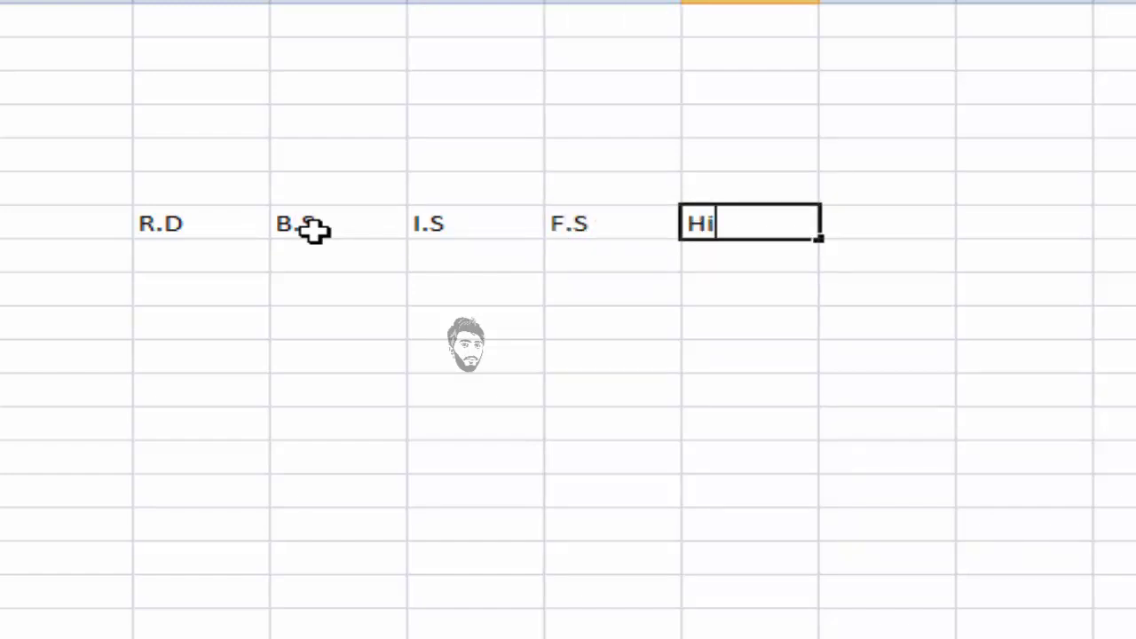
key("BackSpace")
type("I")
key("Tab")
type("R.L")
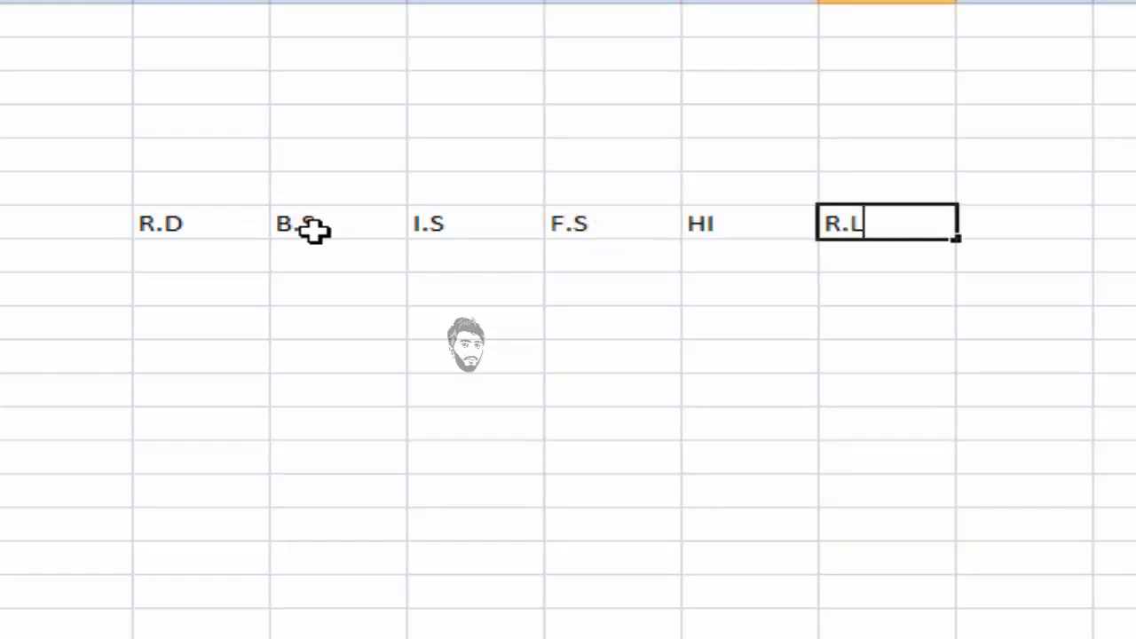
key("Tab")
type("Remarks")
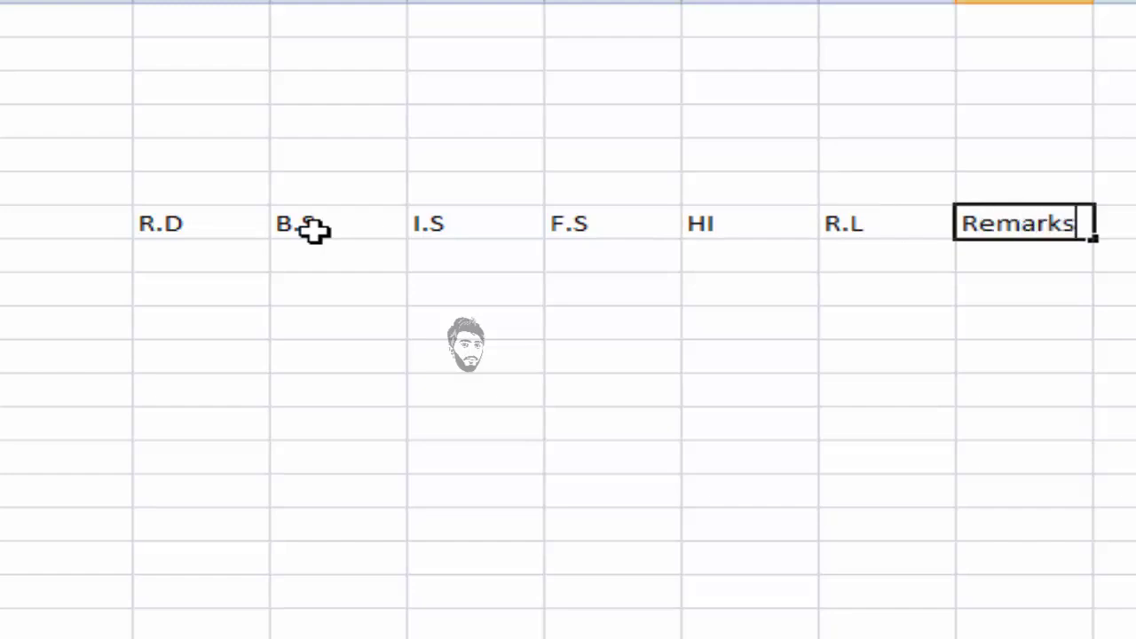
key("Return")
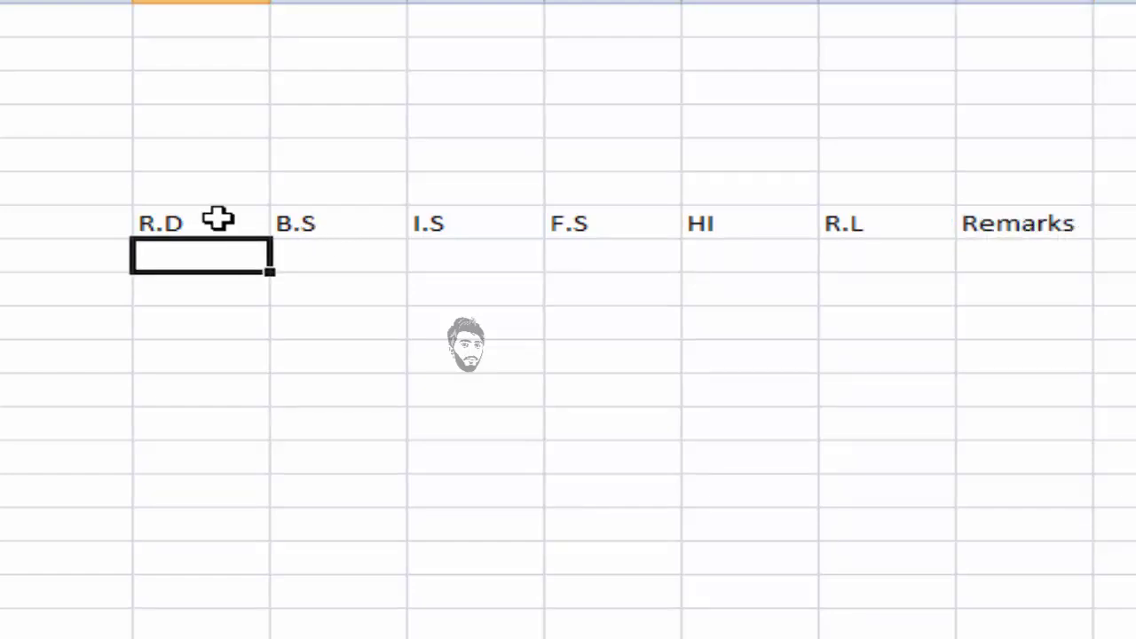
Enter chainages 0+00, 0+100, 0+200, 0+300, 0+400 and 0+500 down the R.D column.
left_click_drag(216, 220, 1032, 361)
left_click(524, 287)
left_click(178, 257)
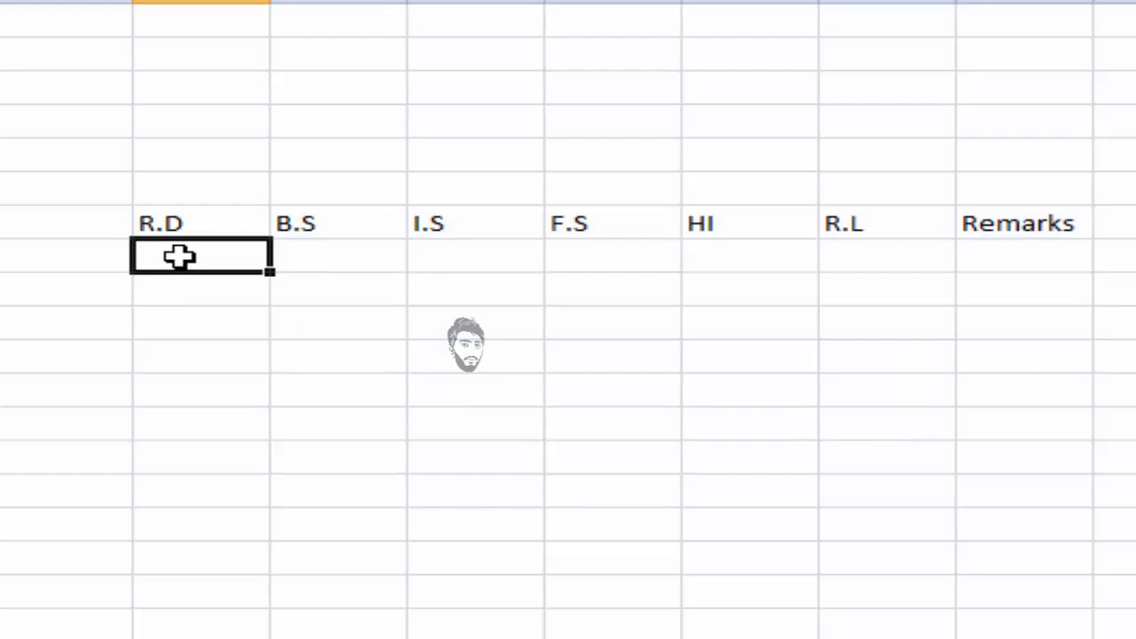
type("0+00")
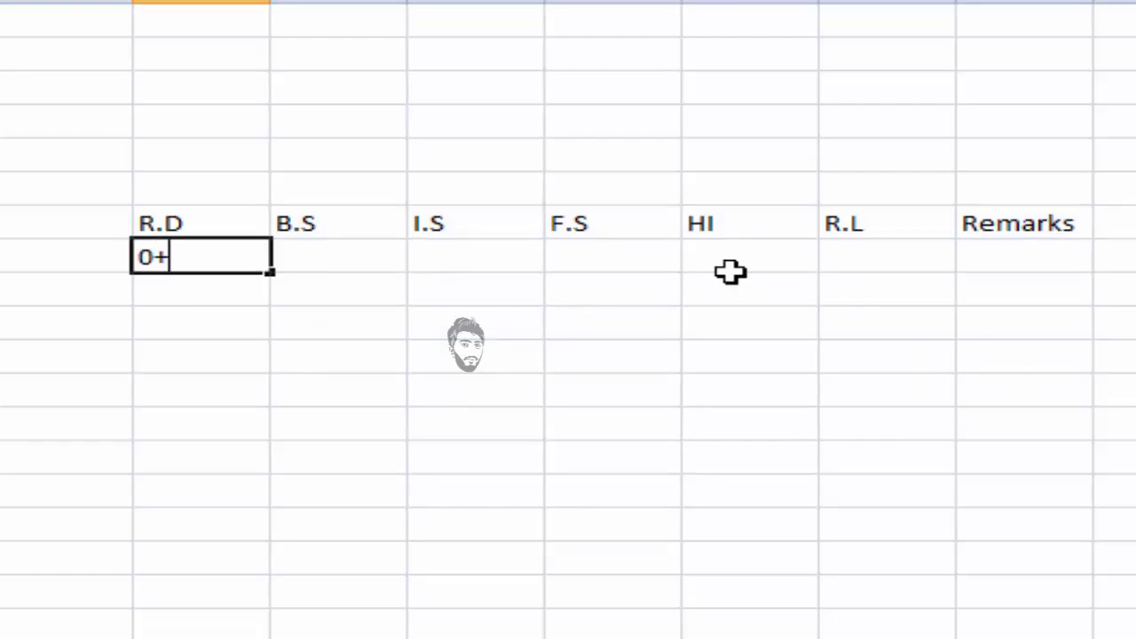
key("Return")
type("0+100")
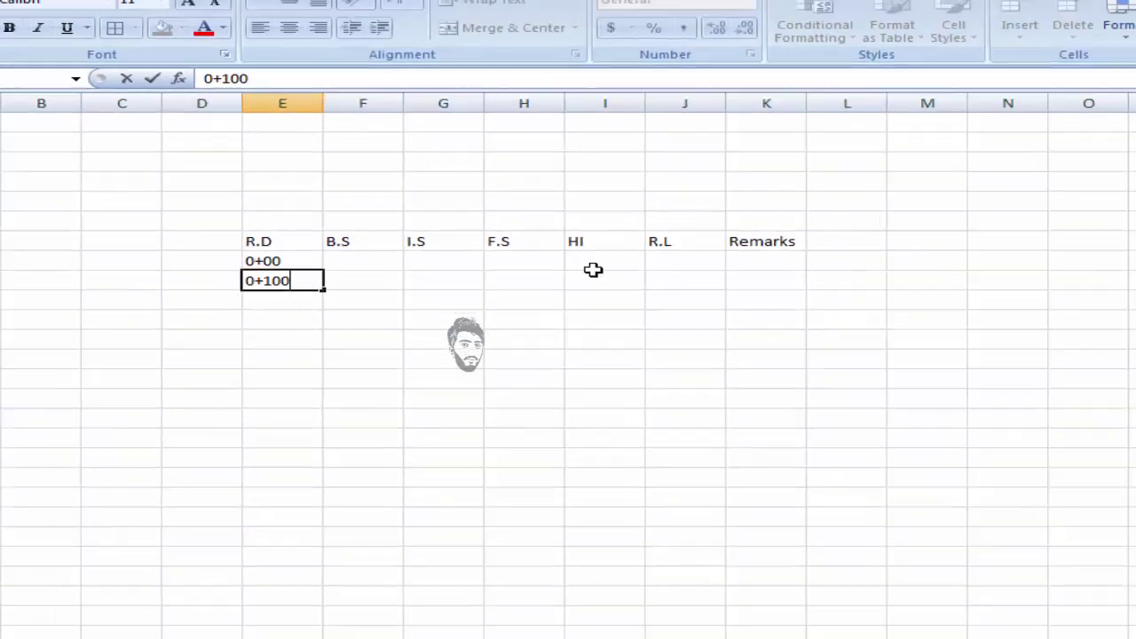
key("Return")
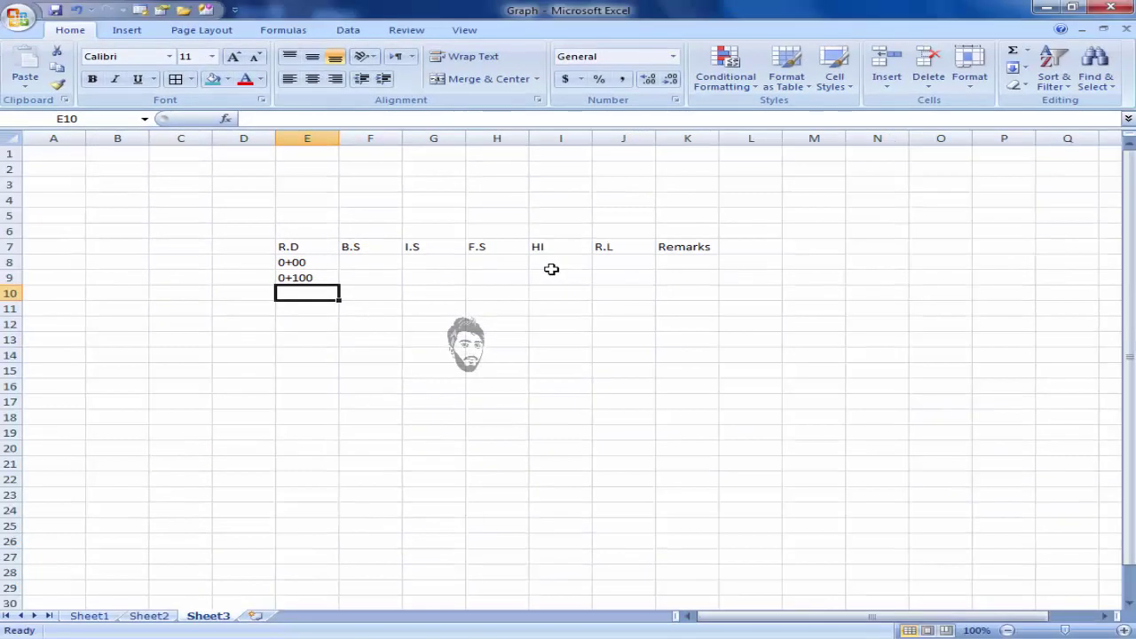
type("0+")
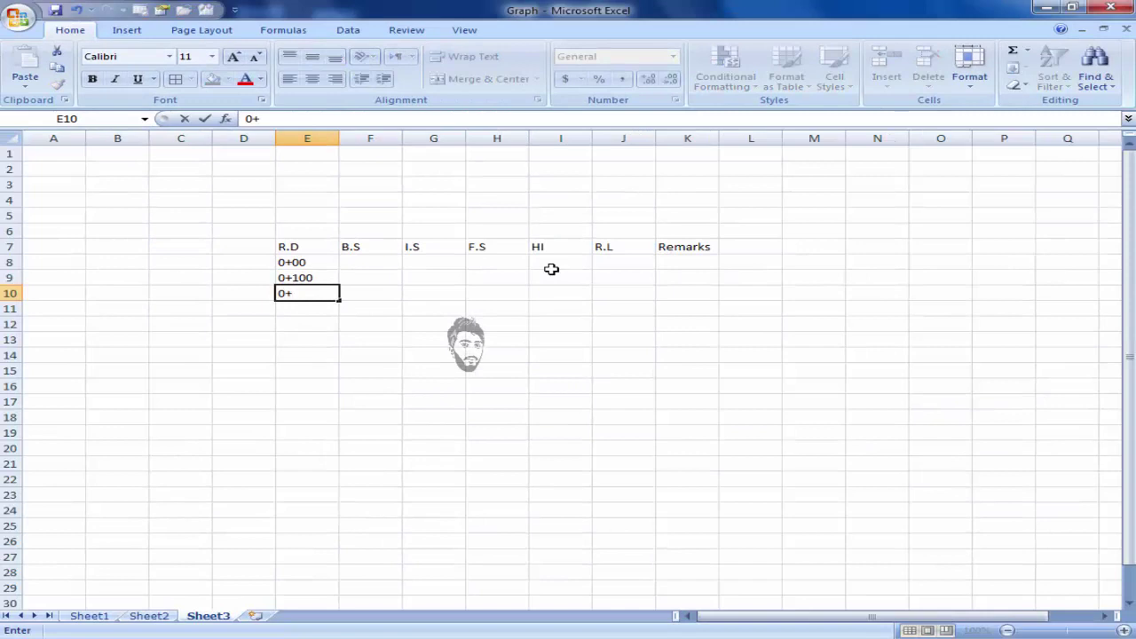
type("200")
key("Return")
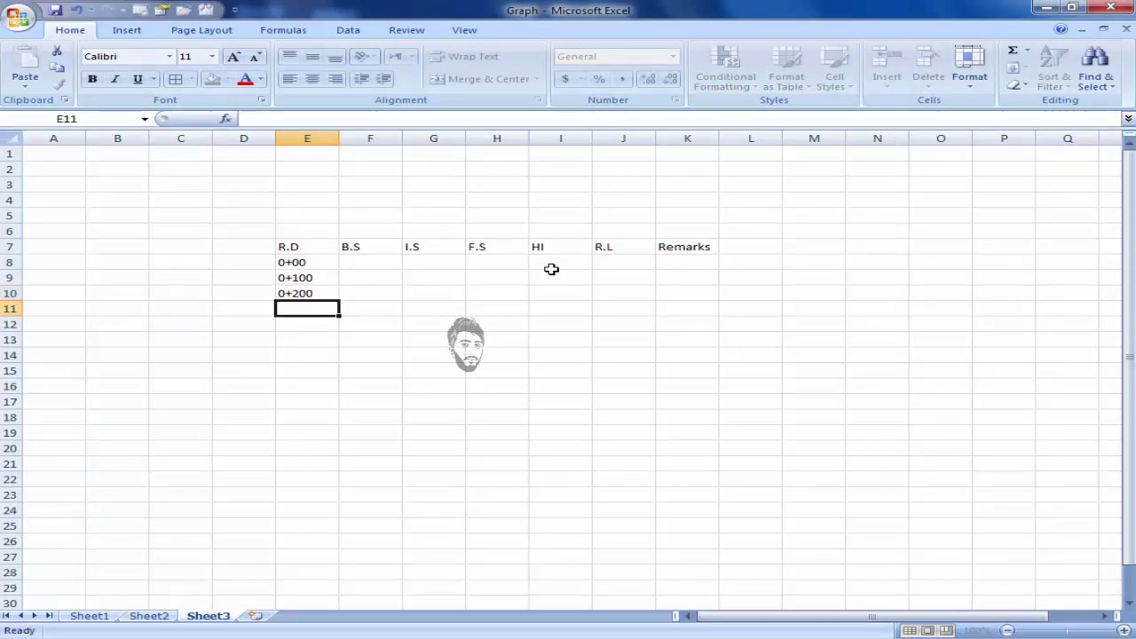
type("0+300")
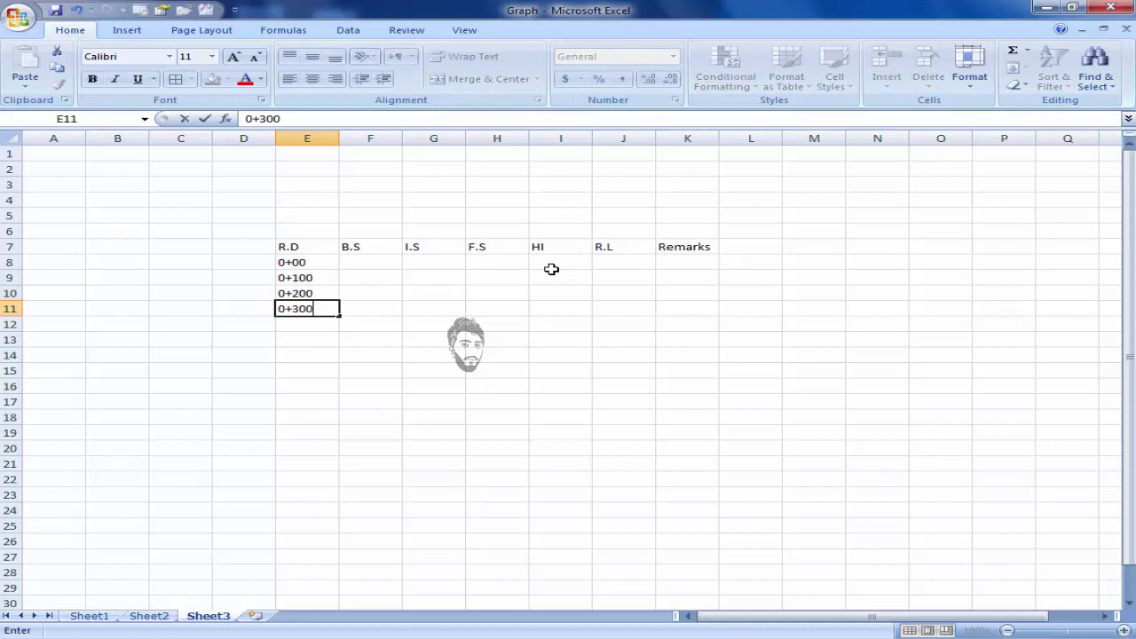
key("Return")
type("0+4")
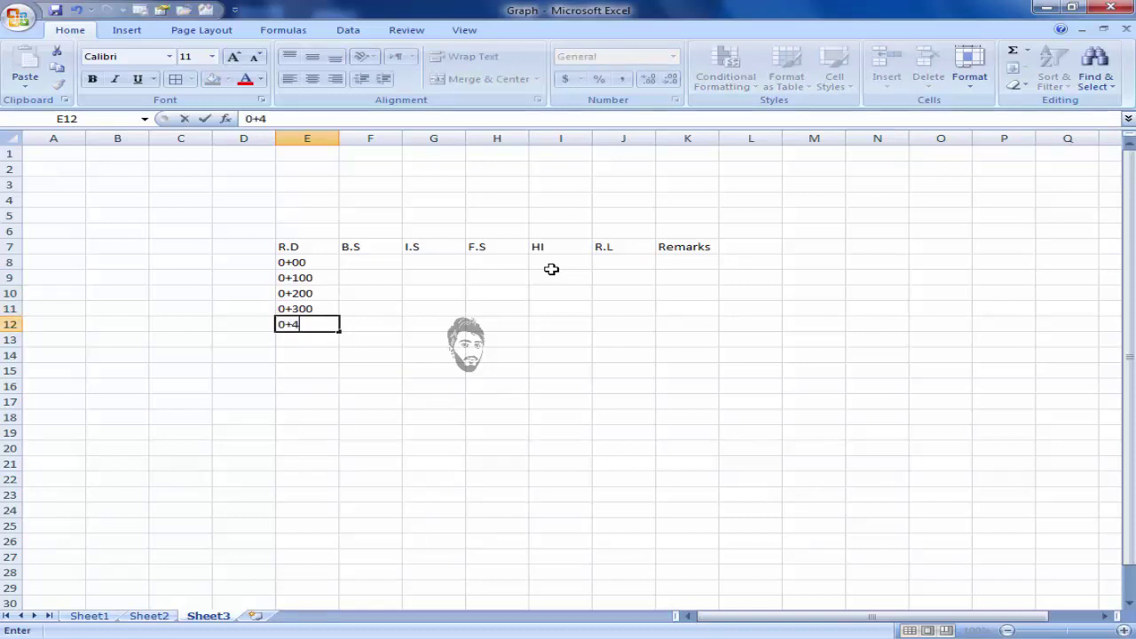
type("00+")
key("Return")
type("0+500")
key("Return")
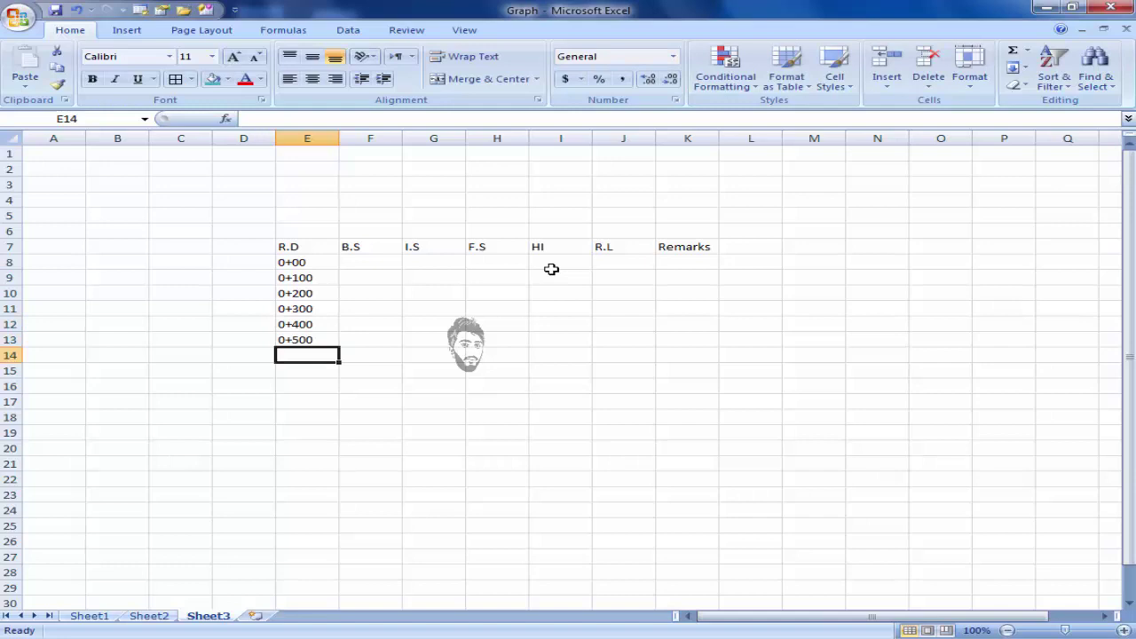
Add chainages 0+600, 0+700, 0+800, 0+900 and 1+000 in E14:E18, correcting mistyped entries.
type("0+60")
key("Return")
key("Return")
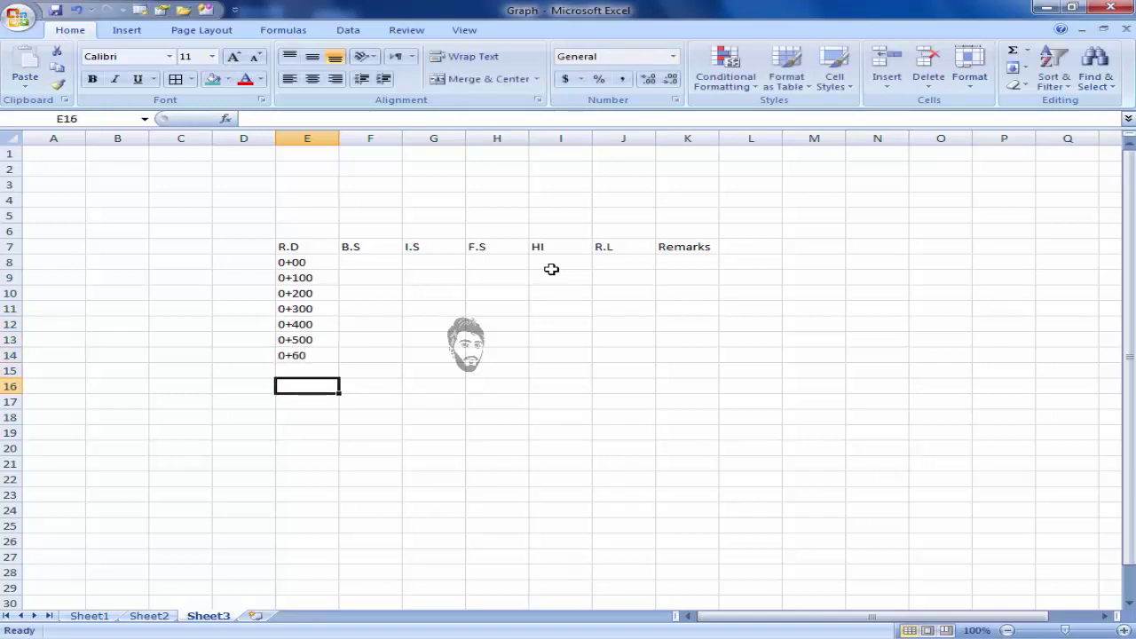
key("Up")
key("Up")
type("0")
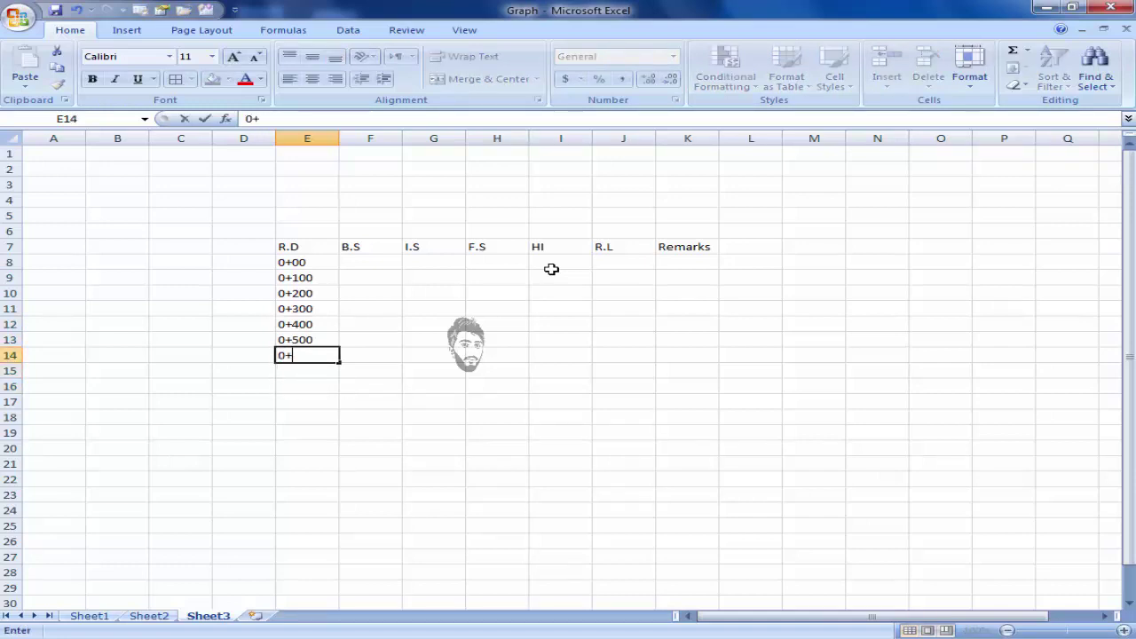
key("Return")
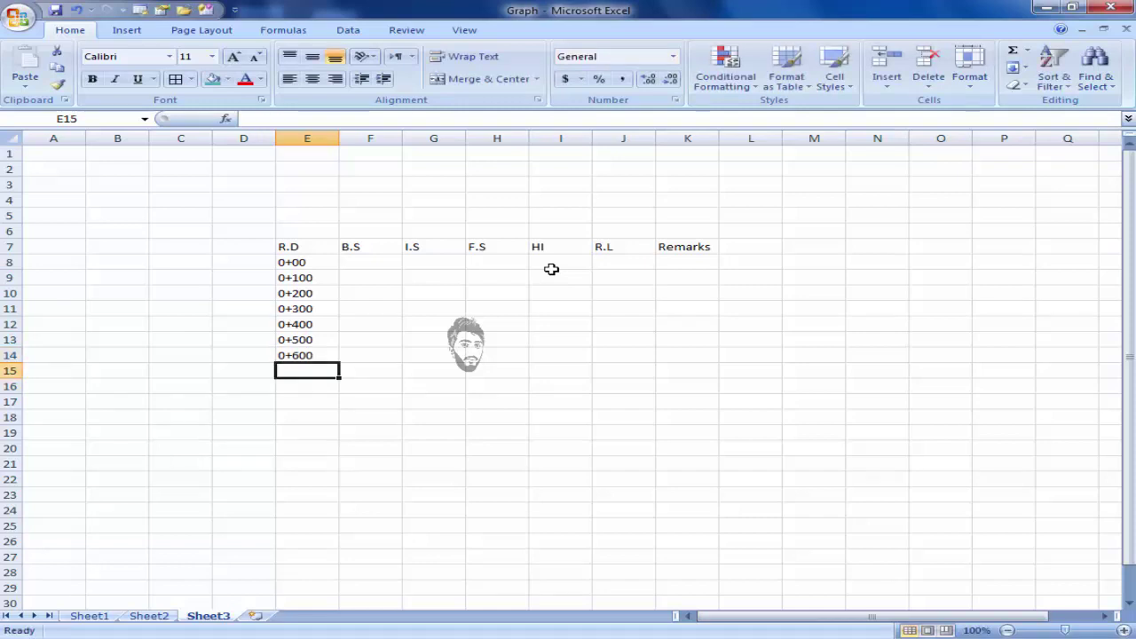
type("0+700")
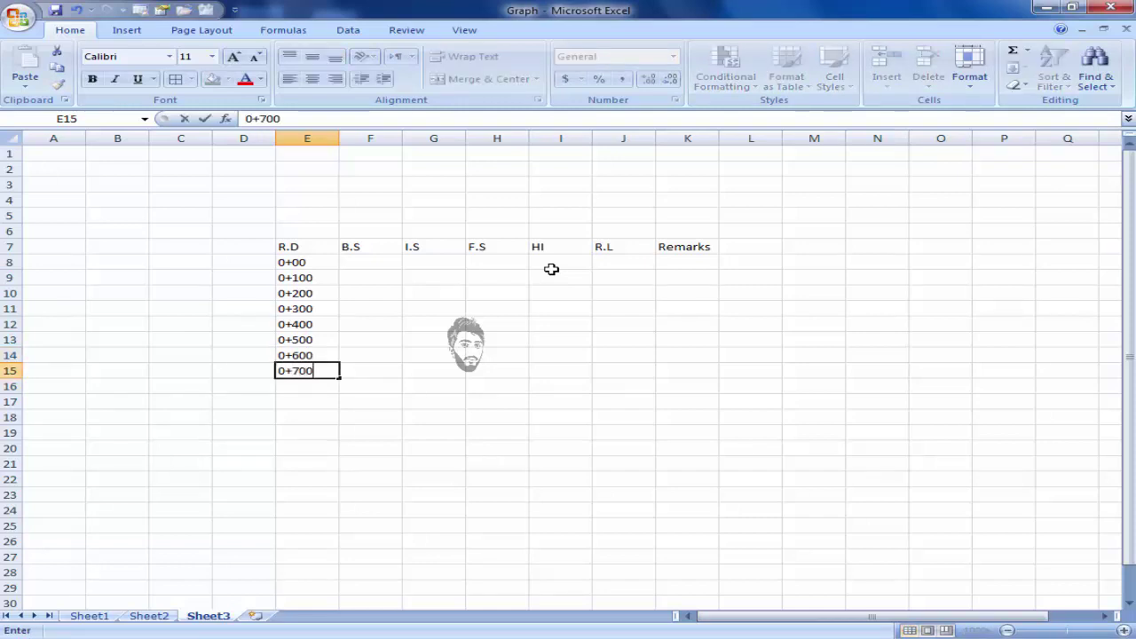
key("Return")
type("0+800")
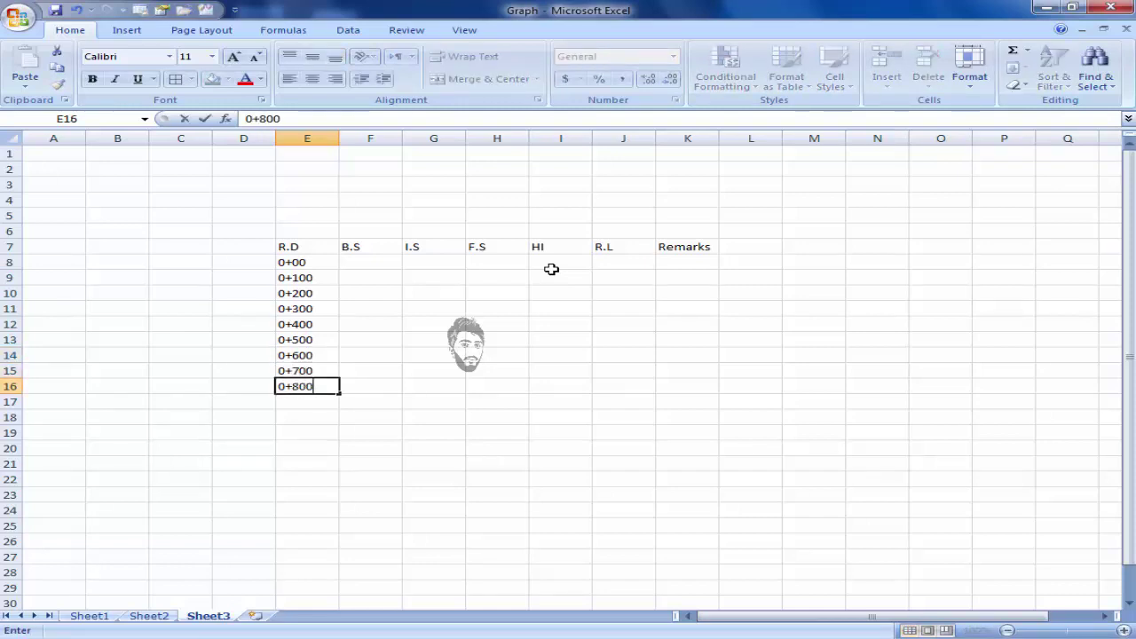
key("Return")
type("0+900")
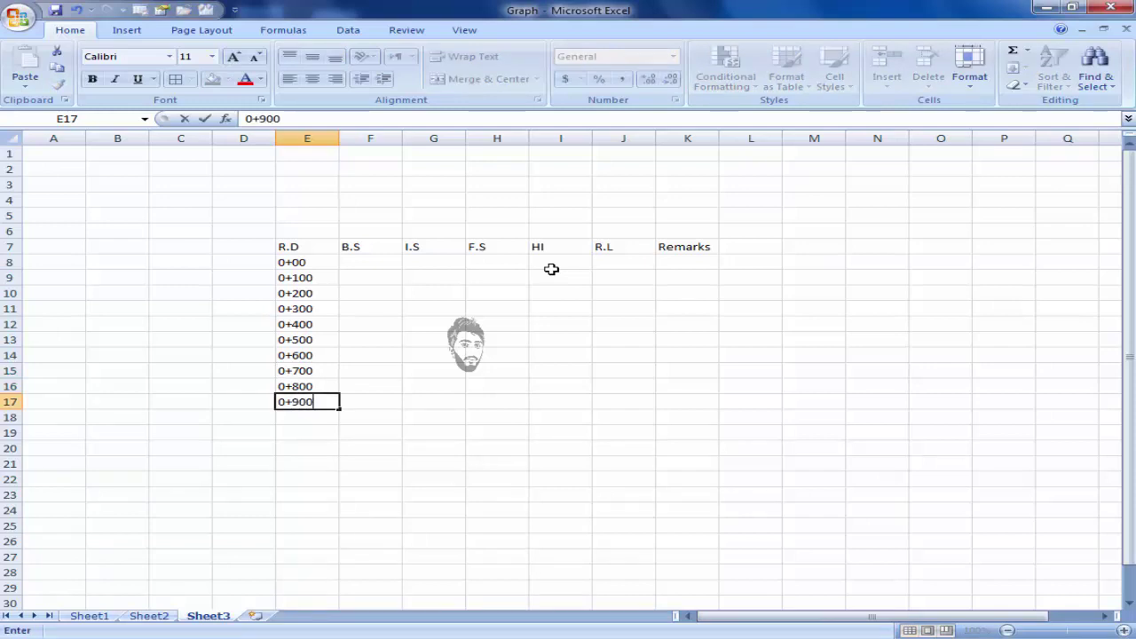
key("Return")
type("1000")
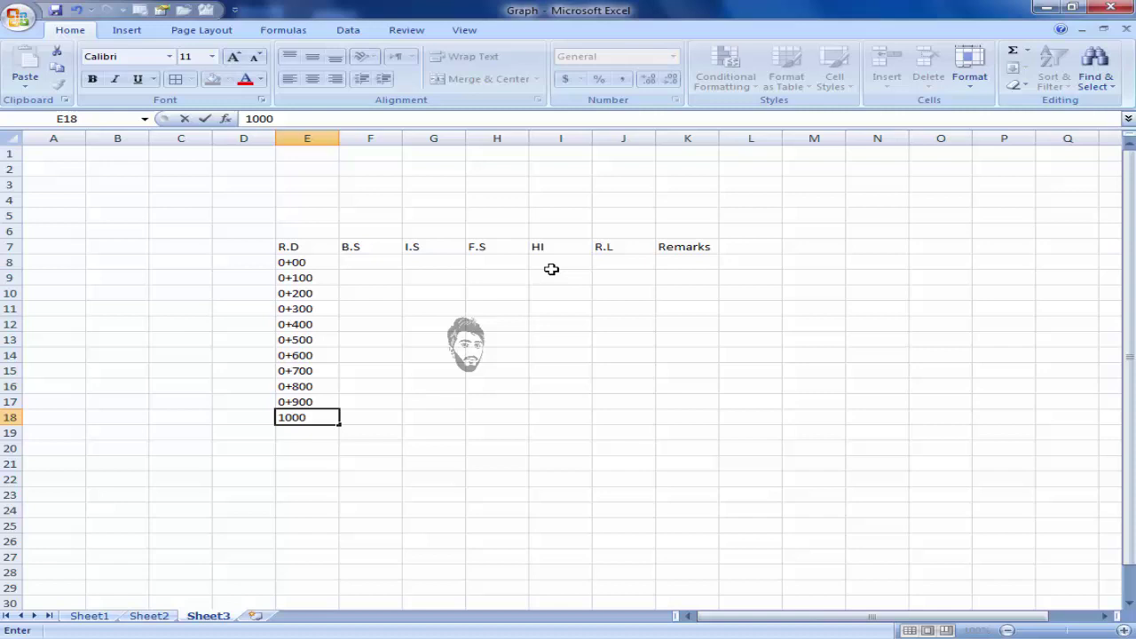
key("Left")
key("Right")
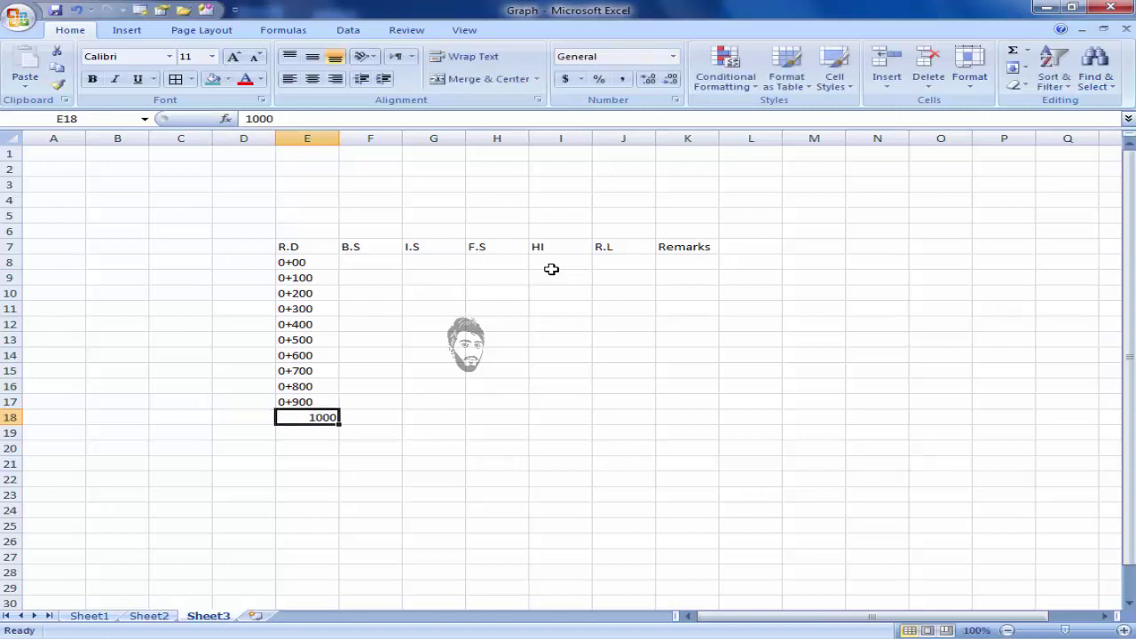
type("12")
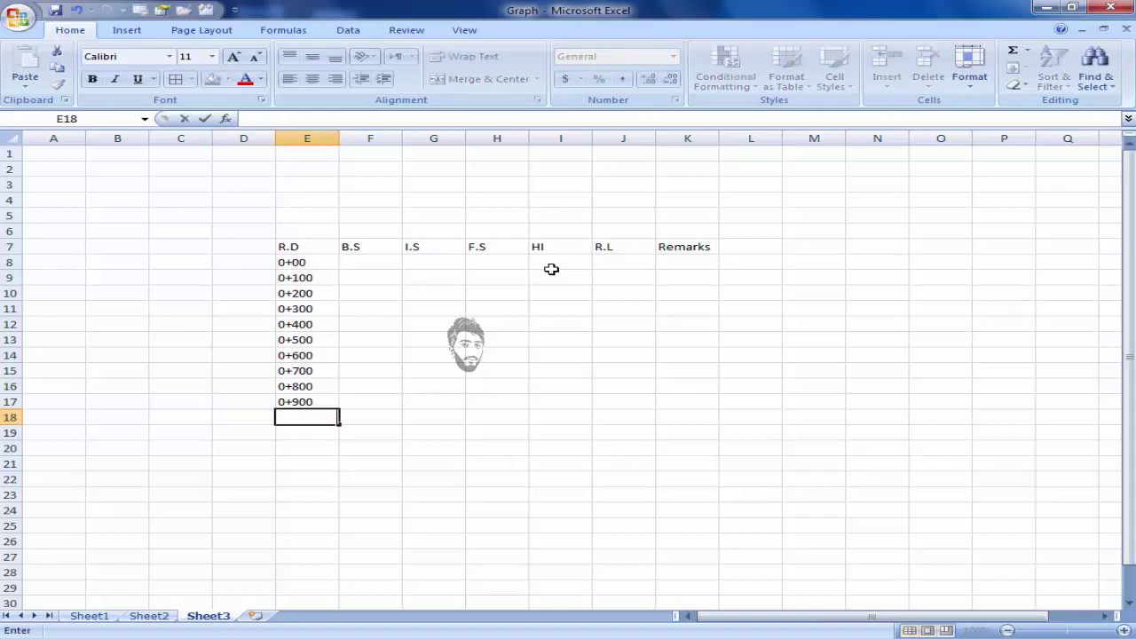
type("00")
key("Return")
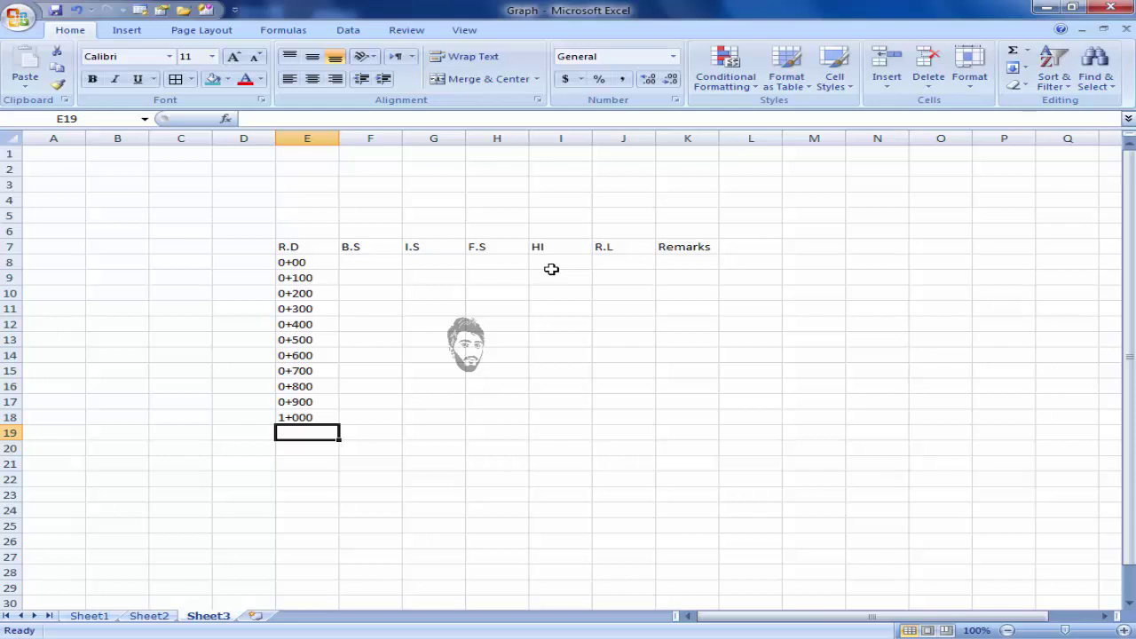
Centre the table contents E7:K18 vertically and horizontally.
left_click_drag(294, 245, 690, 417)
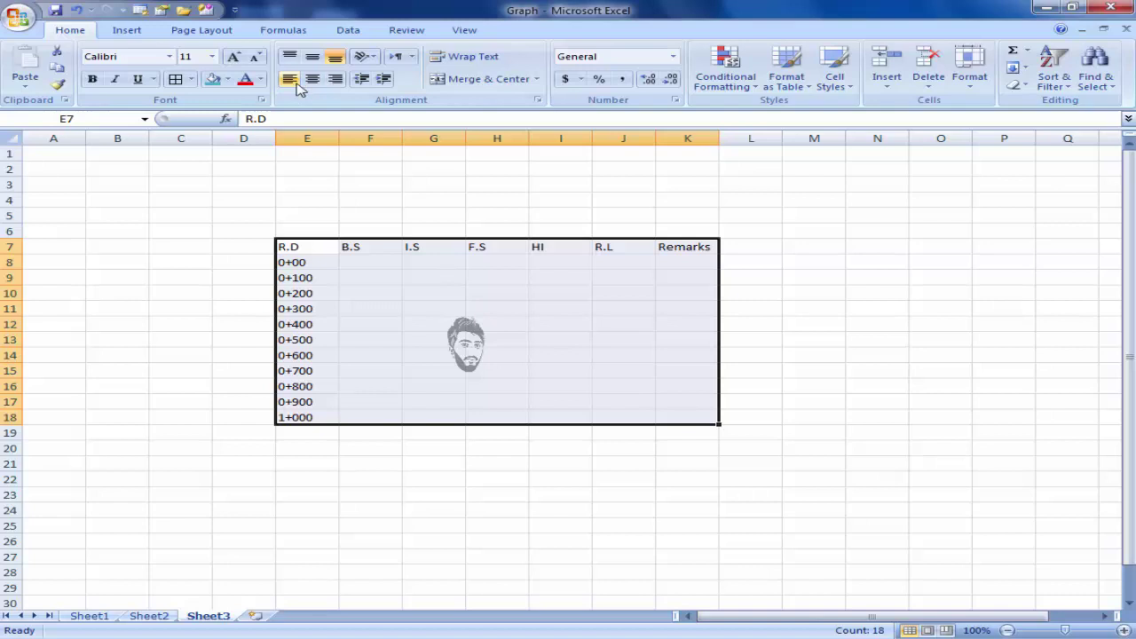
left_click(312, 58)
left_click(313, 79)
left_click(408, 248)
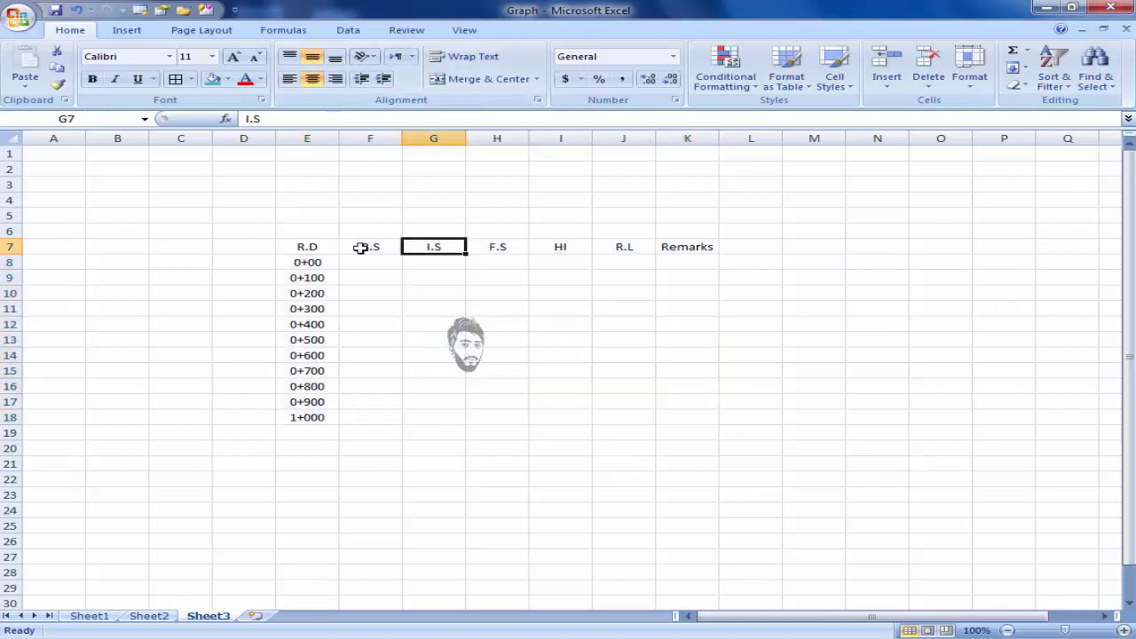
Fill the R.D header teal, B.S light blue and I.S blue-grey.
left_click(319, 244)
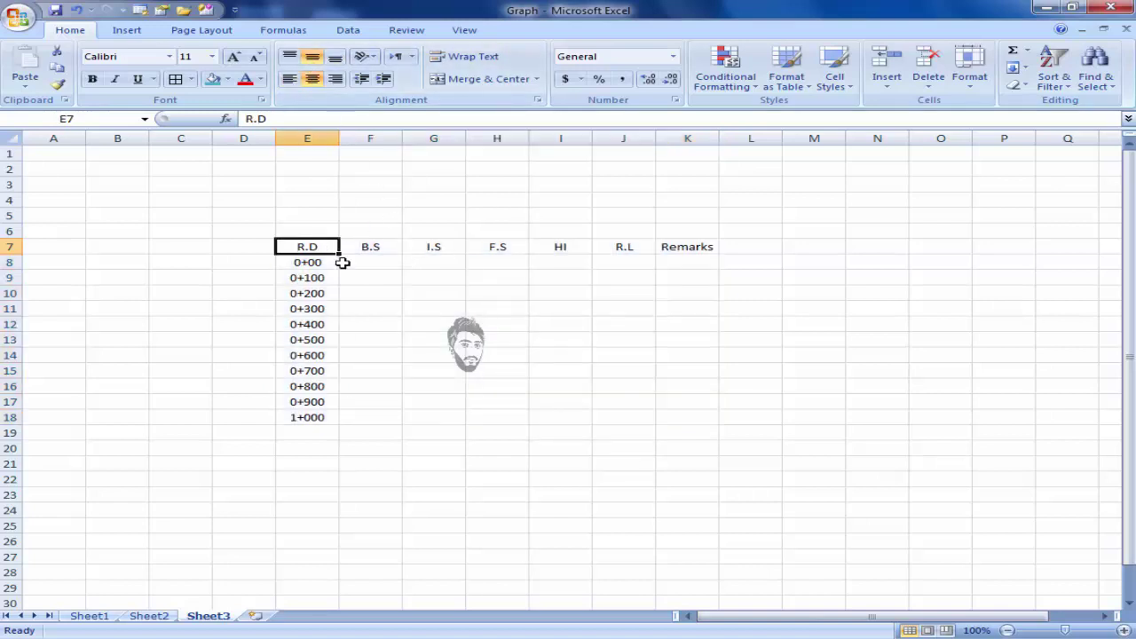
left_click(211, 80)
left_click(390, 249)
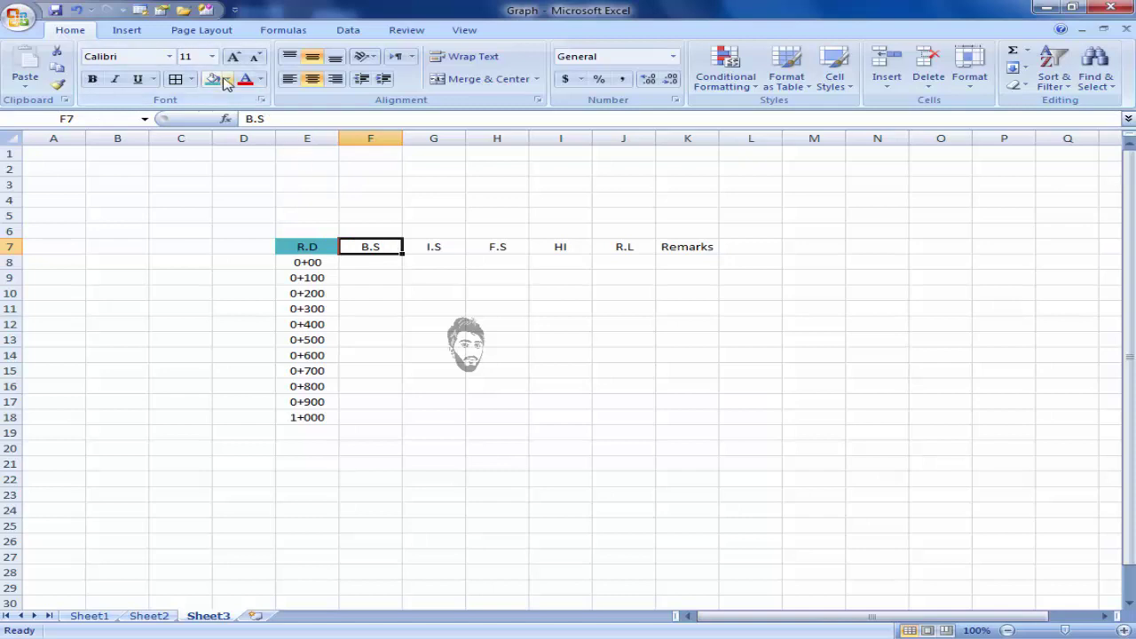
left_click(227, 79)
left_click(261, 127)
left_click(433, 245)
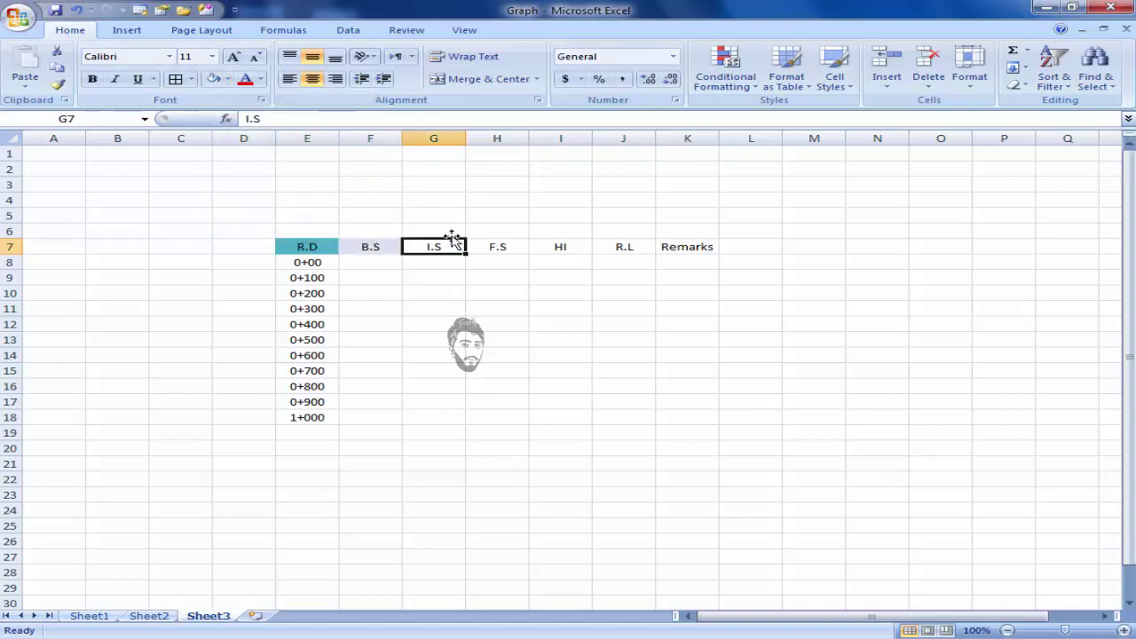
left_click(227, 79)
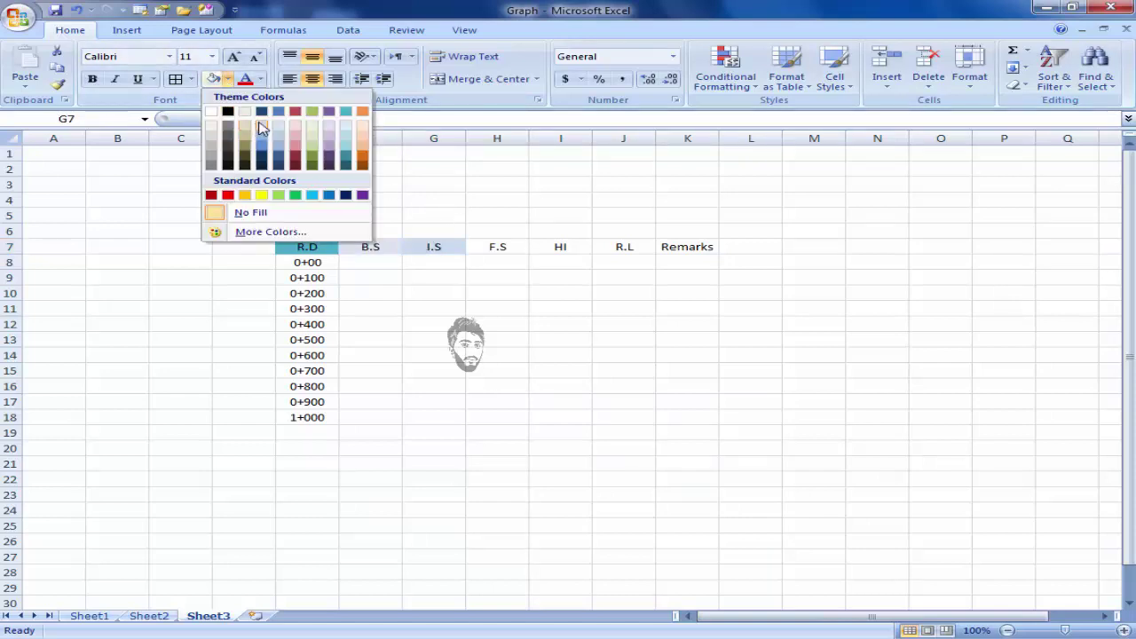
left_click(267, 127)
Fill the F.S header light orange, HI teal, Remarks olive and R.L red.
key("Right")
left_click(227, 79)
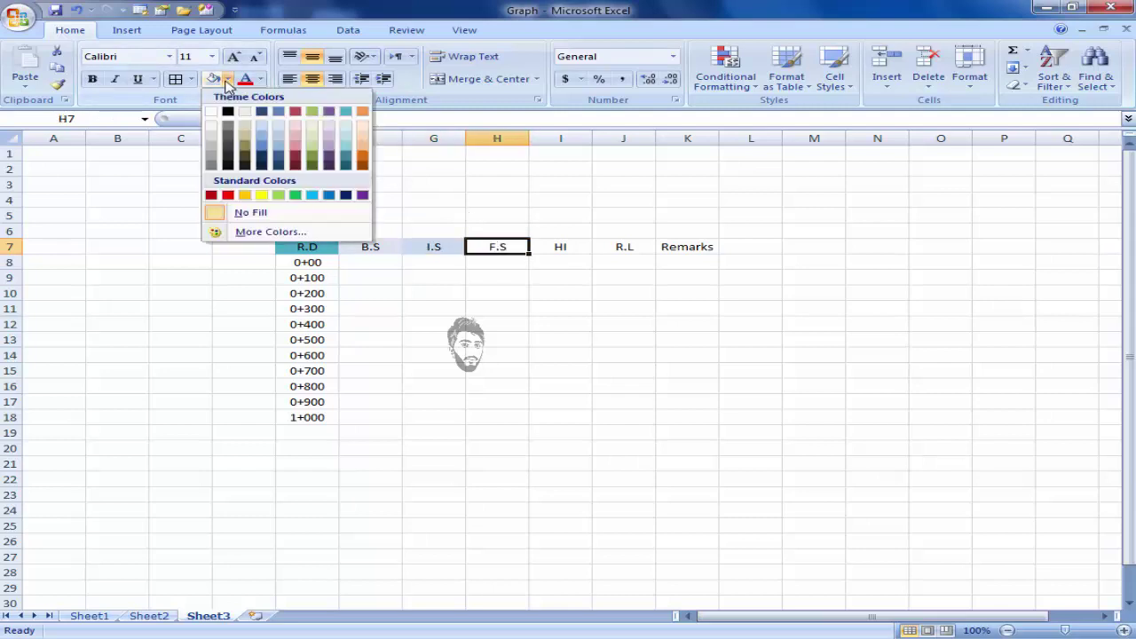
left_click(363, 142)
key("Right")
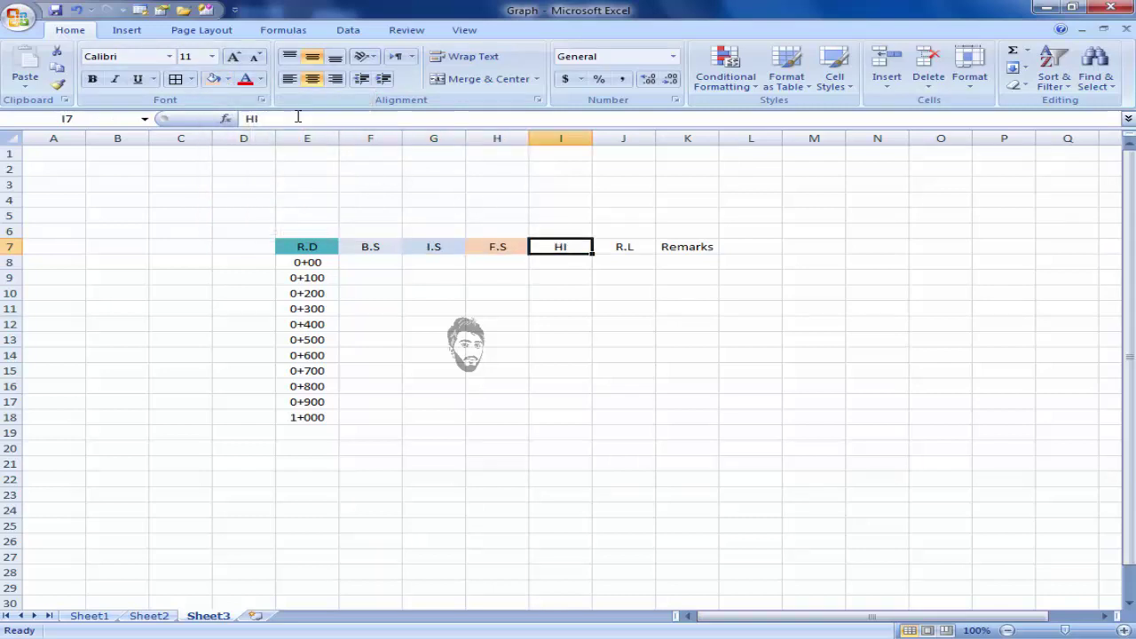
left_click(227, 79)
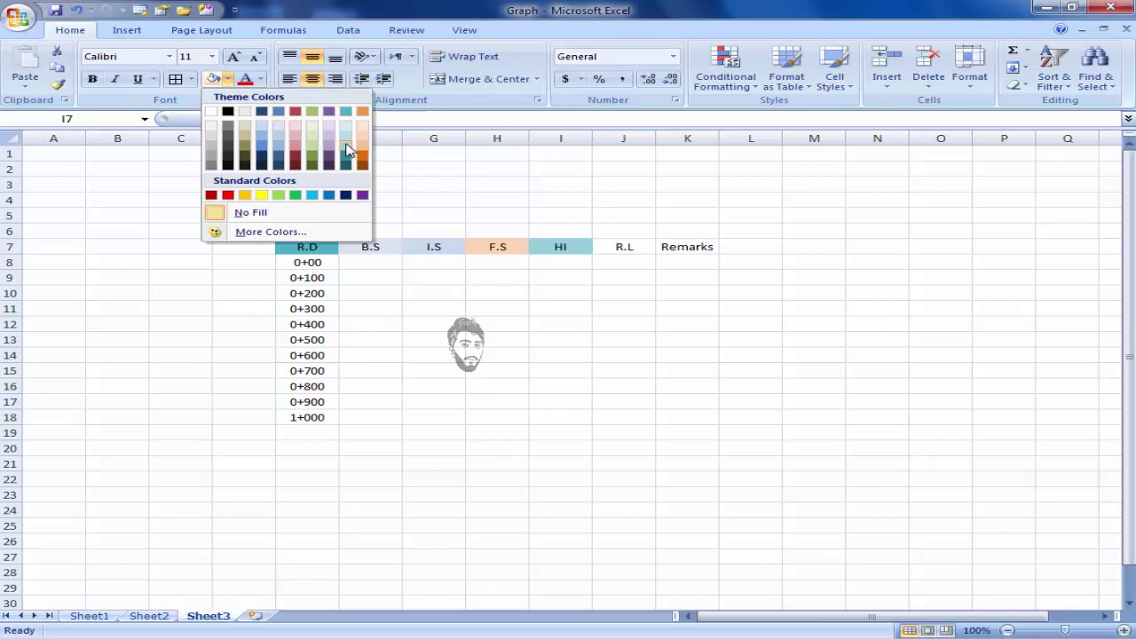
left_click(353, 151)
left_click(658, 248)
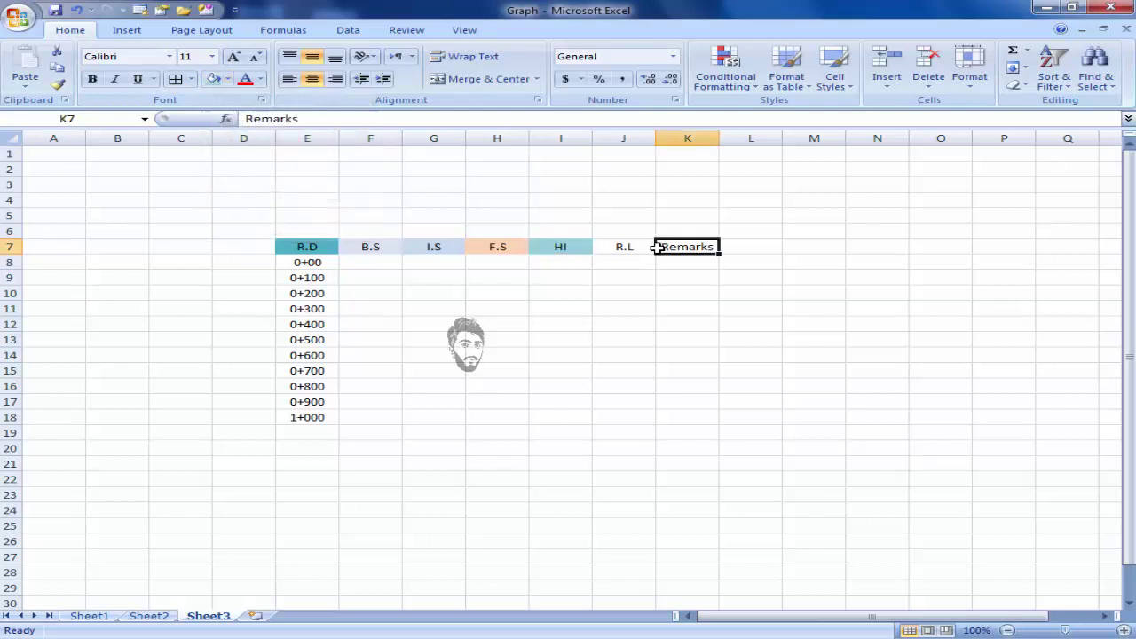
left_click(227, 79)
left_click(245, 152)
left_click(631, 247)
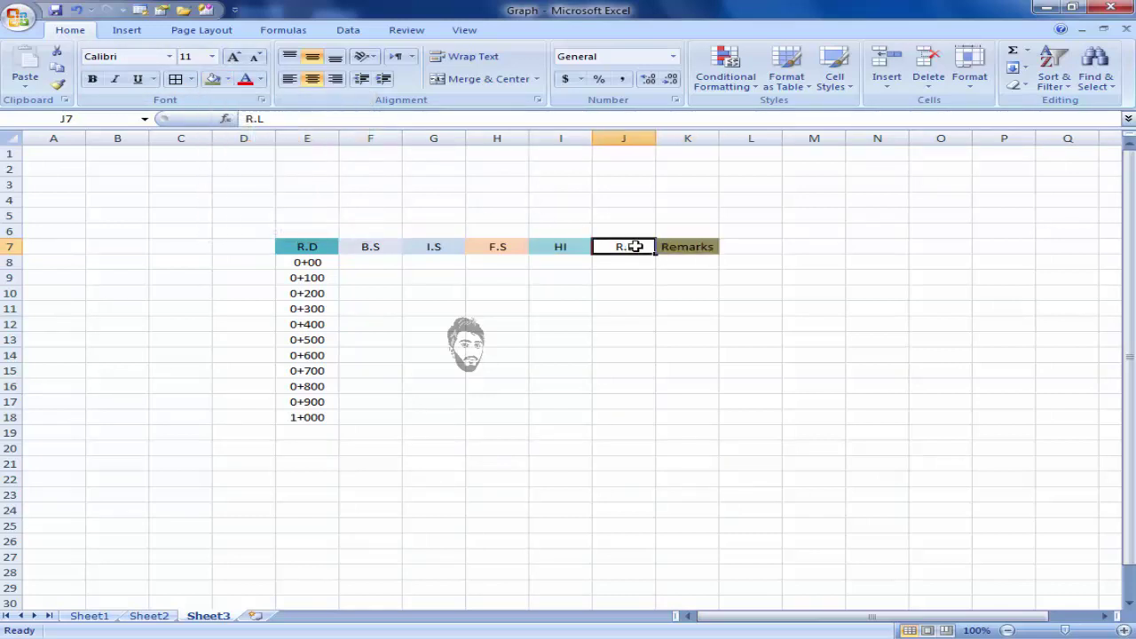
left_click(227, 79)
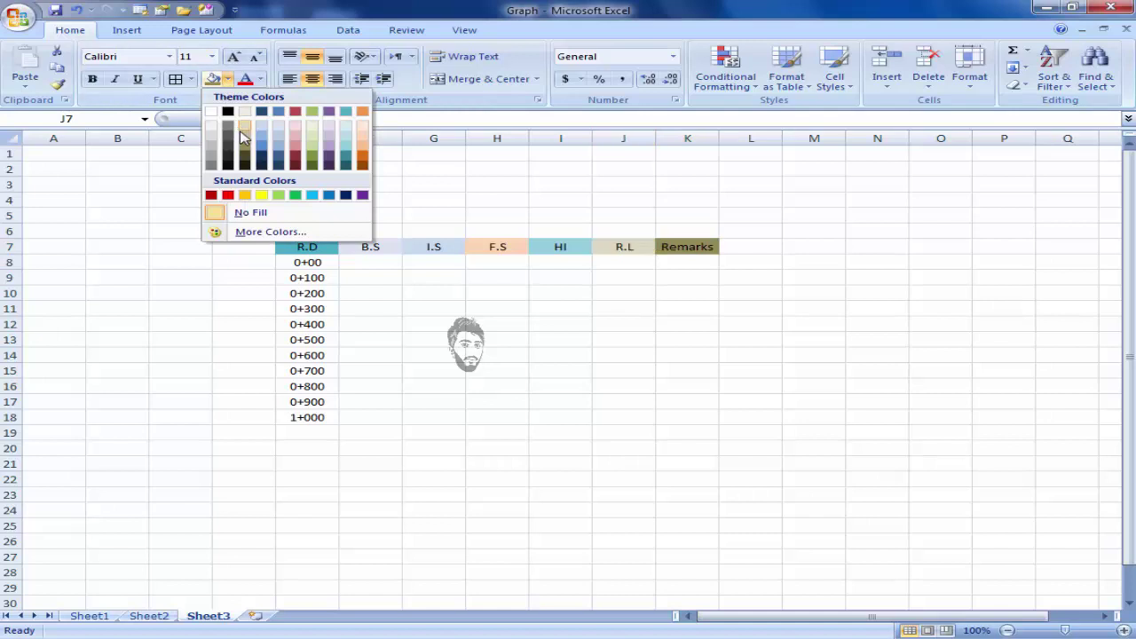
left_click(295, 112)
Enlarge the font of the header row R.D through Remarks by two steps.
left_click(246, 233)
left_click_drag(281, 246, 677, 246)
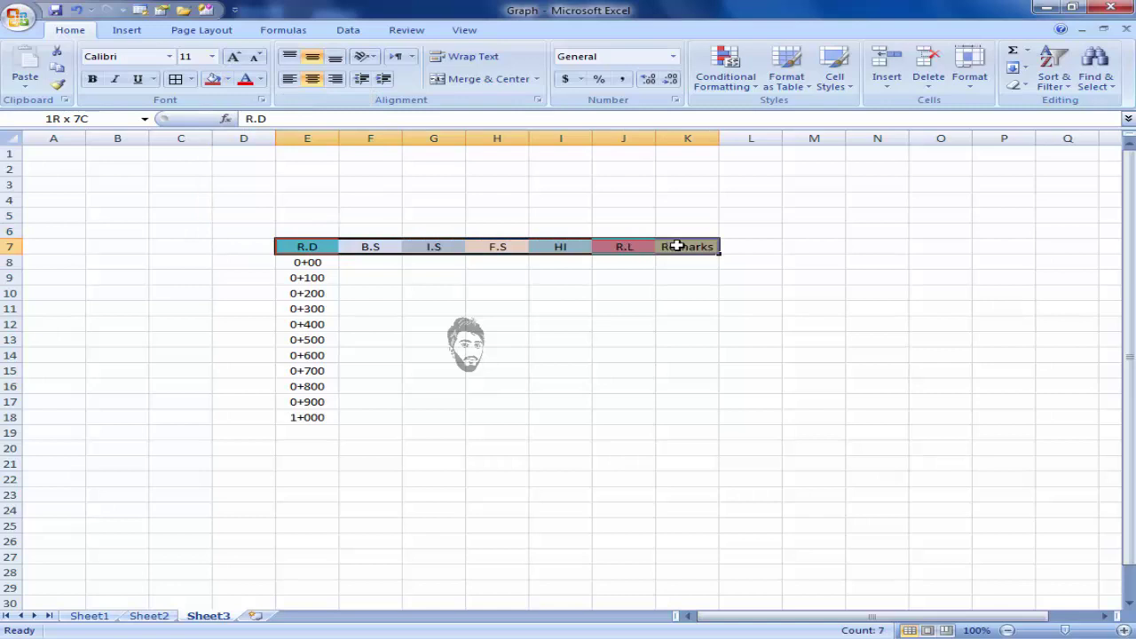
left_click(233, 58)
left_click(234, 57)
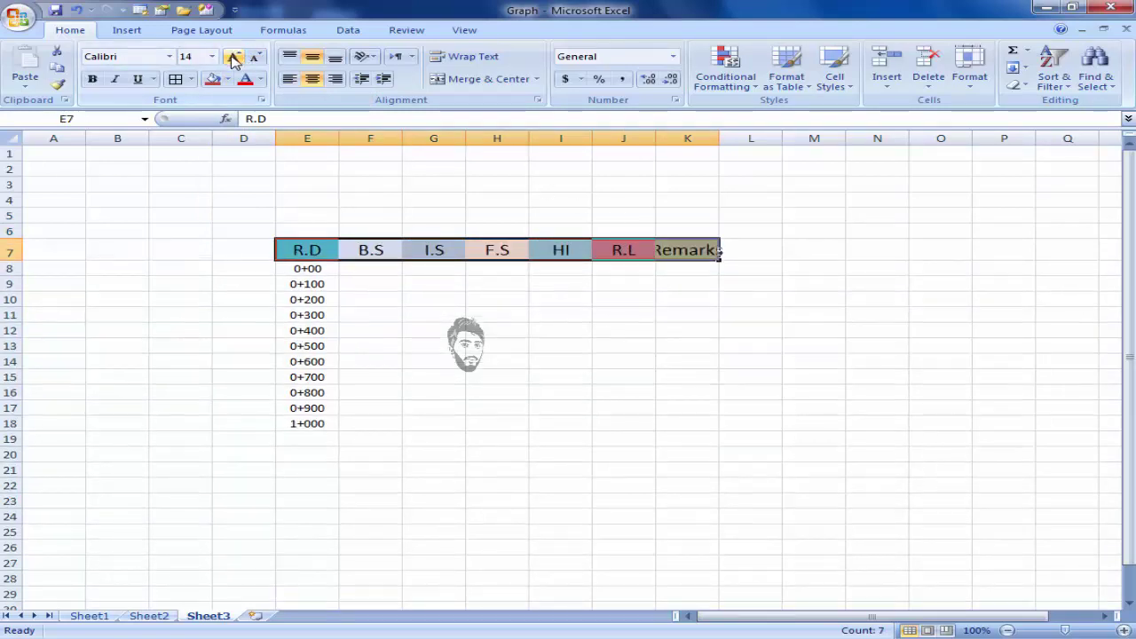
left_click(233, 58)
left_click(233, 59)
left_click(494, 286)
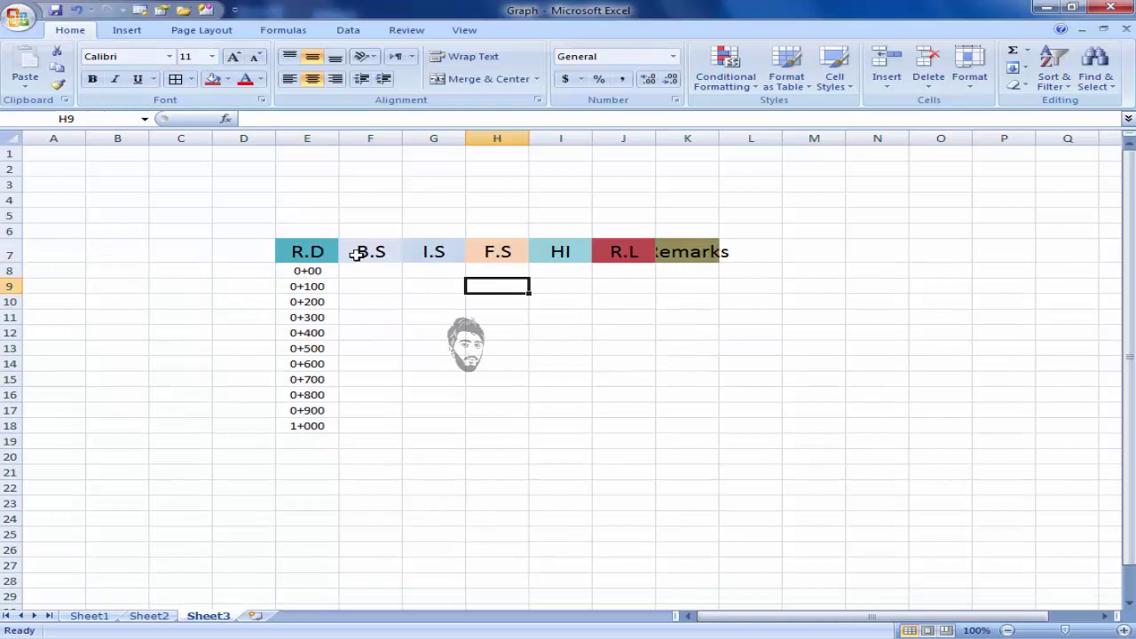
AutoFit columns E to K, then widen the B.S, I.S, F.S and HI columns.
left_click_drag(318, 139, 706, 139)
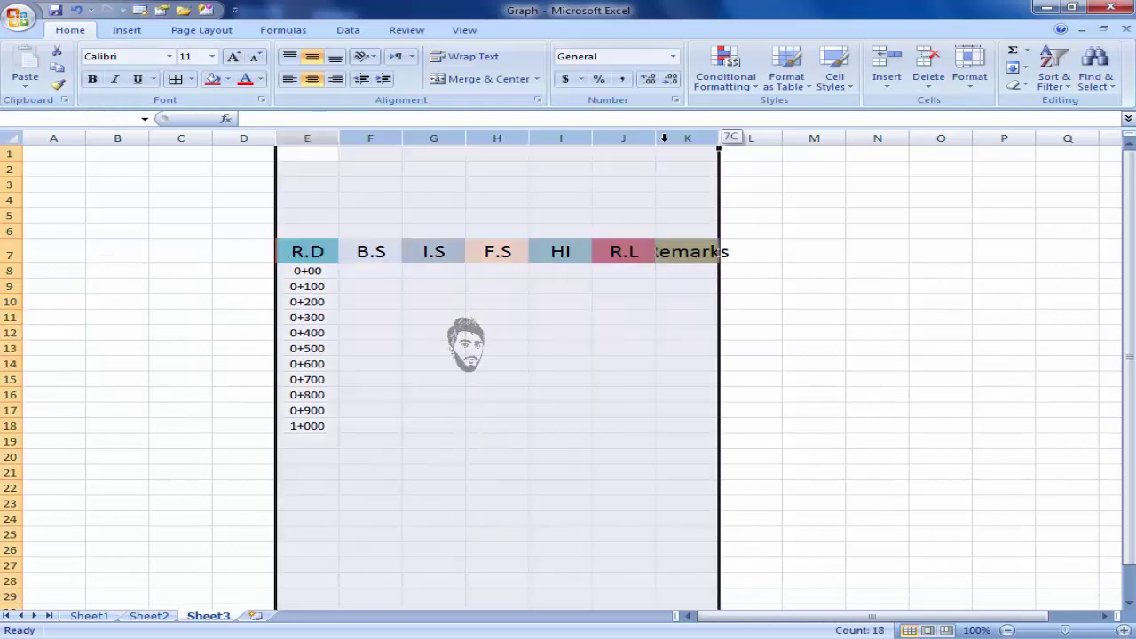
left_click(719, 148)
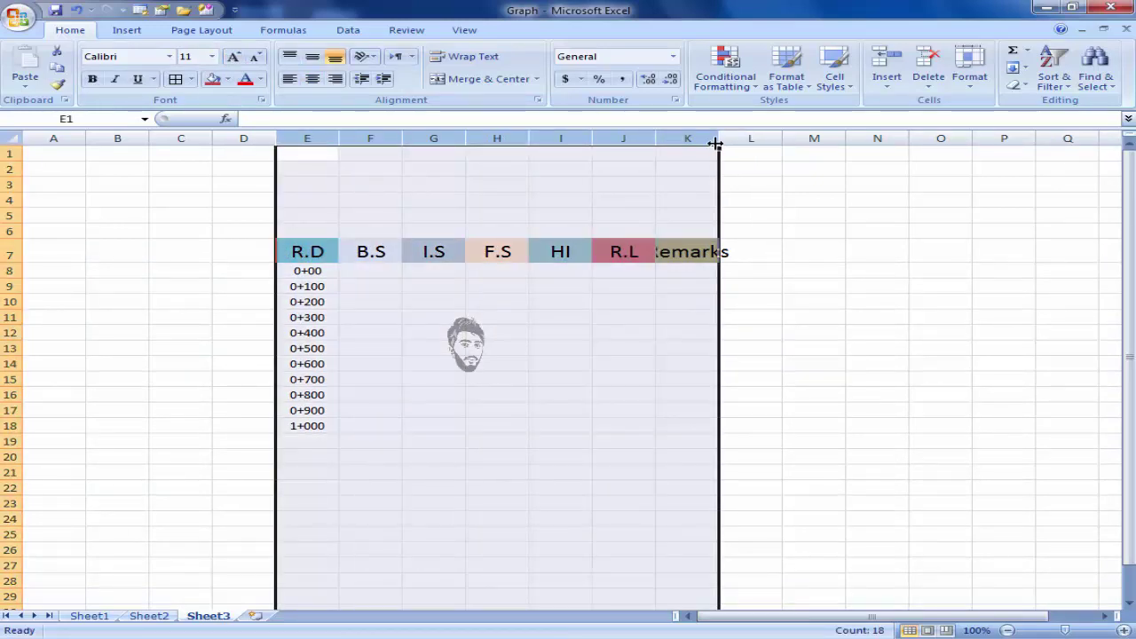
double_click(715, 143)
left_click(690, 184)
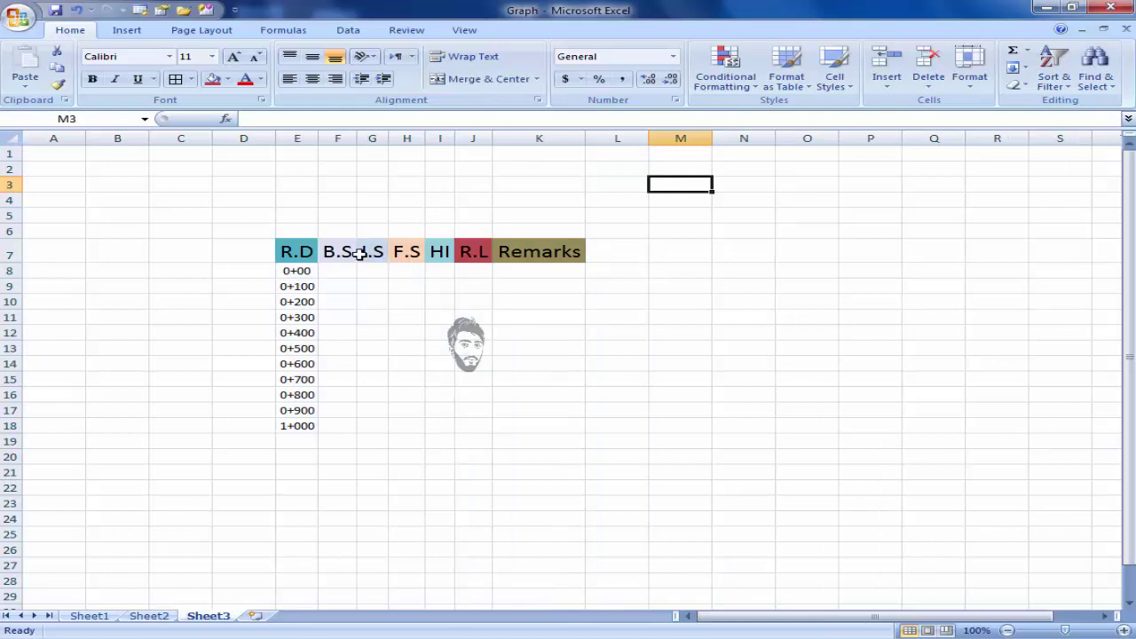
left_click(357, 253)
left_click_drag(355, 139, 540, 140)
left_click(381, 140)
left_click(421, 140)
left_click(469, 140)
Enter backsight 3.4 in F8 and intermediate sights 6.3, 5.2, 5.9 in column G.
left_click(586, 184)
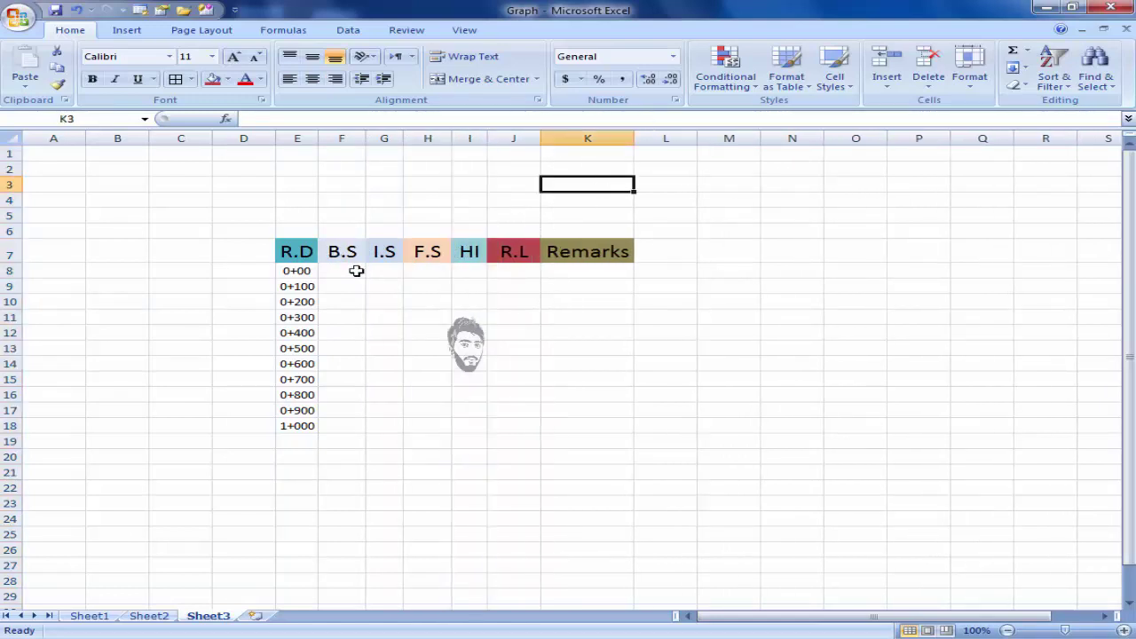
left_click(356, 271)
type("3")
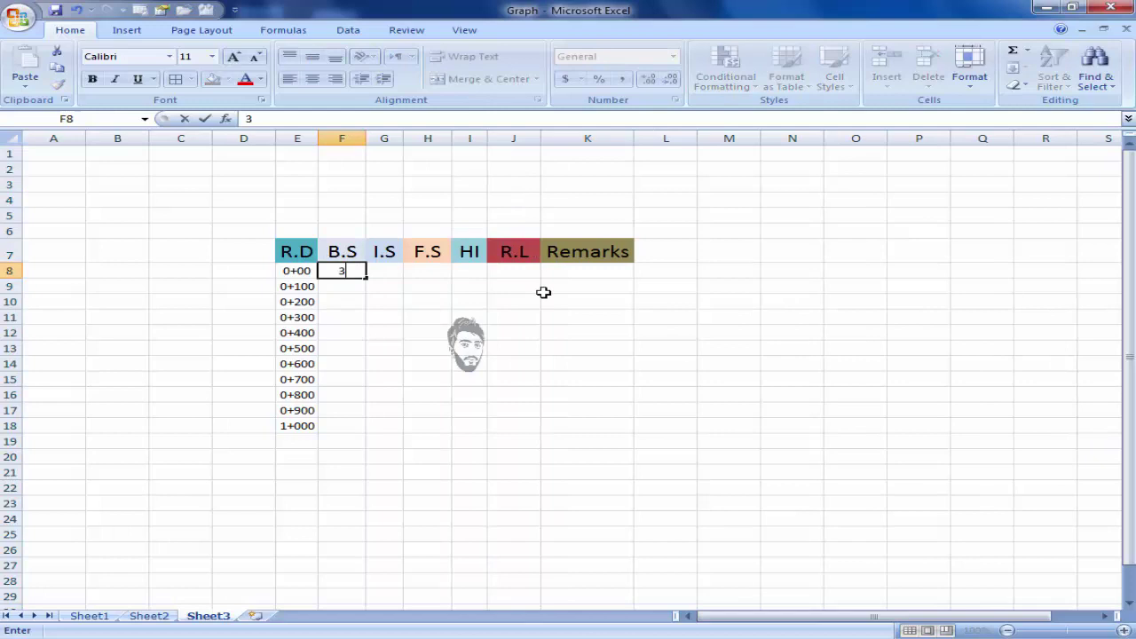
type(".40")
key("Return")
key("Right")
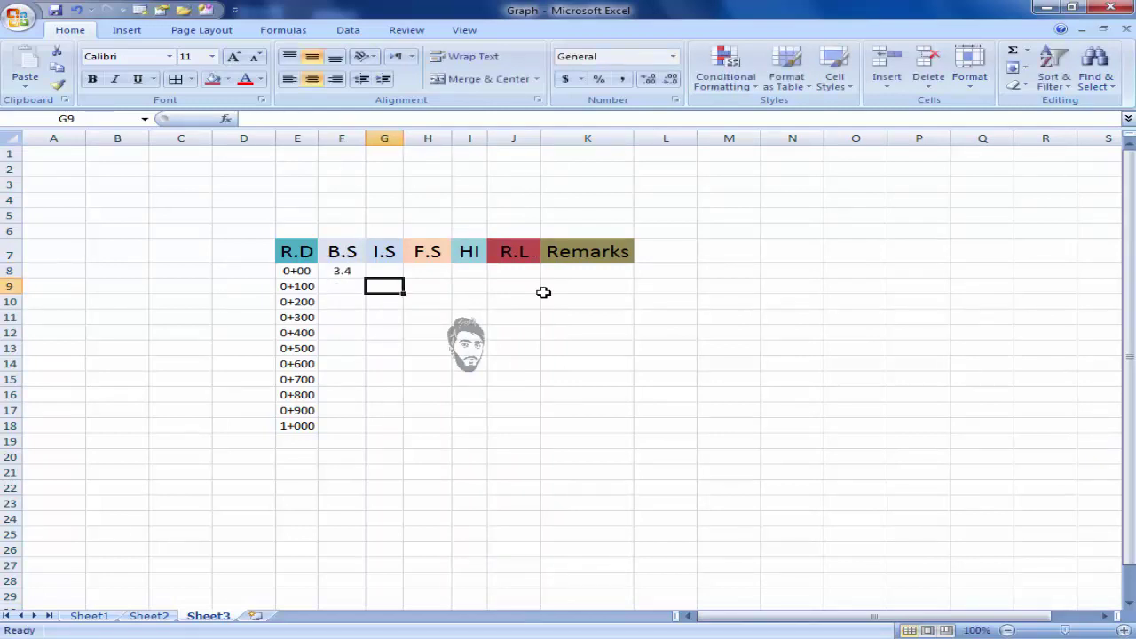
type("6")
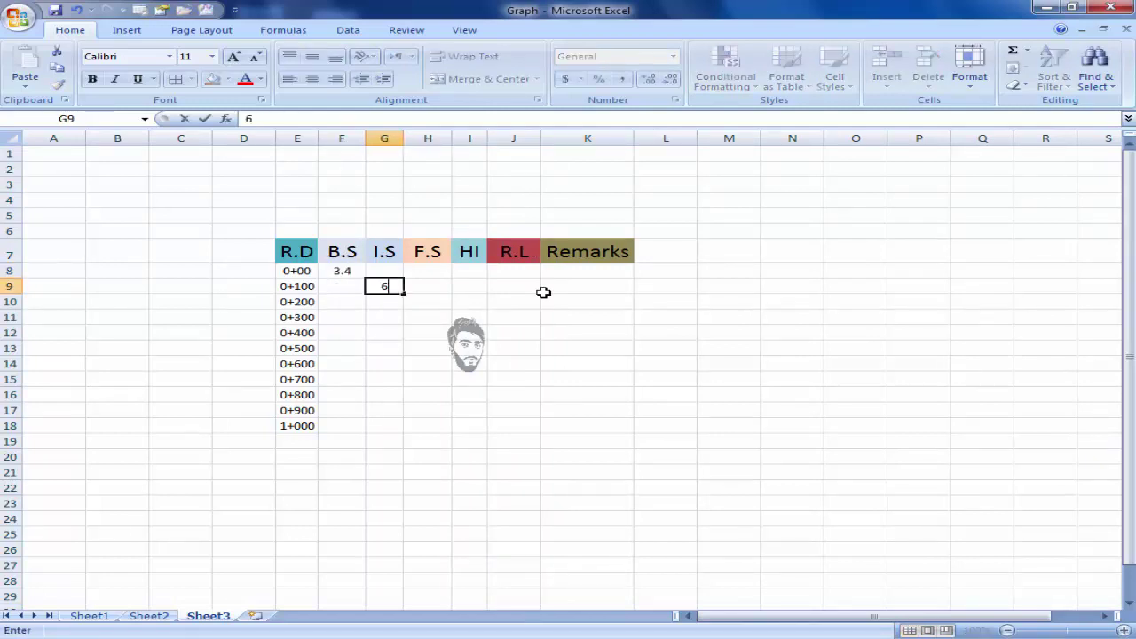
type(".30")
key("Return")
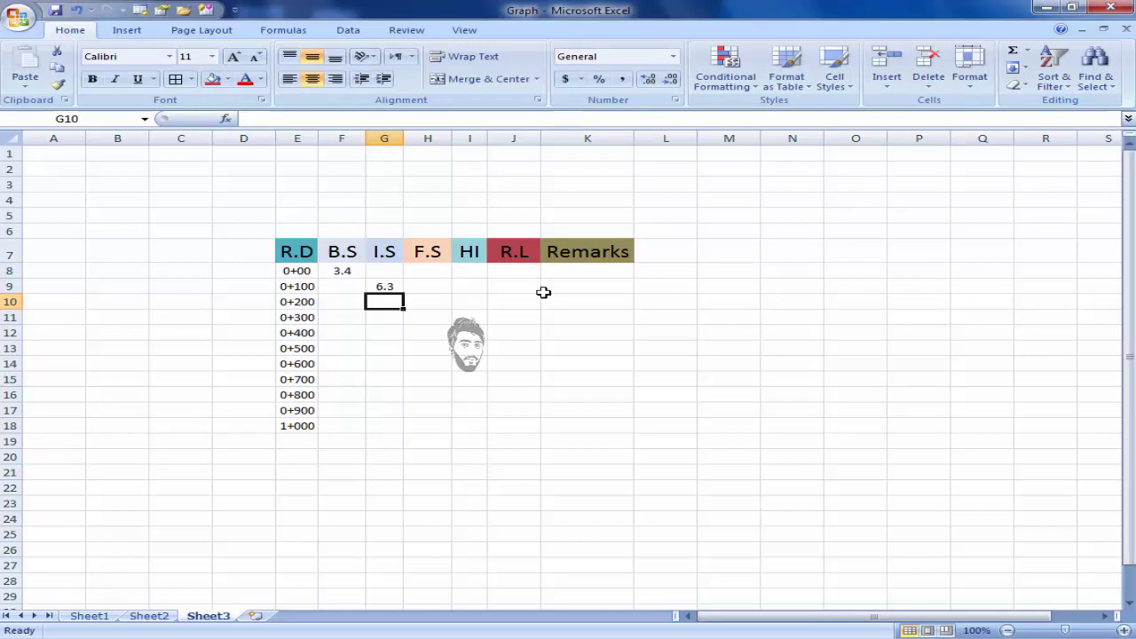
type("5.")
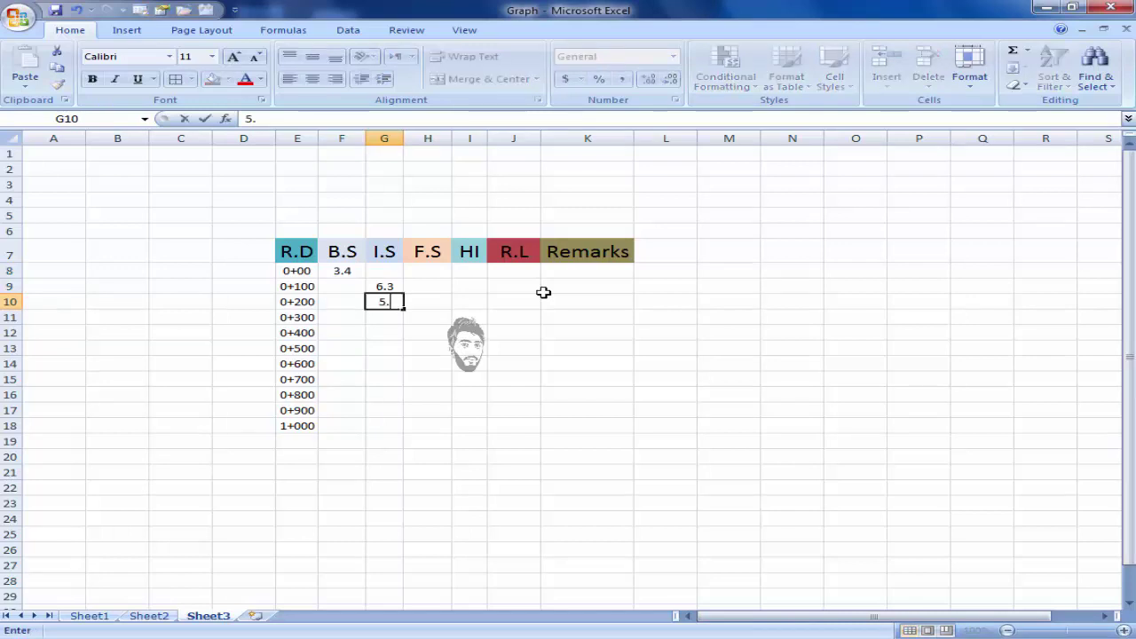
type("20")
key("Return")
type("5")
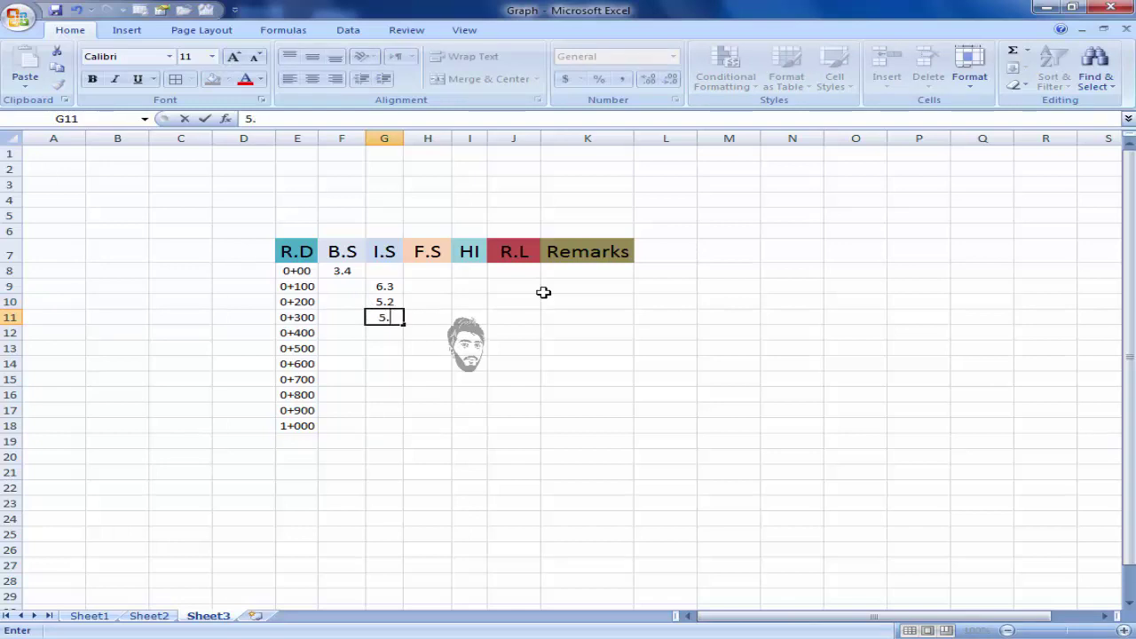
type(".90")
key("Return")
Continue the I.S column with 3.2, 2.9, 3.33, 3.19, 3.63 and 4.
type("3")
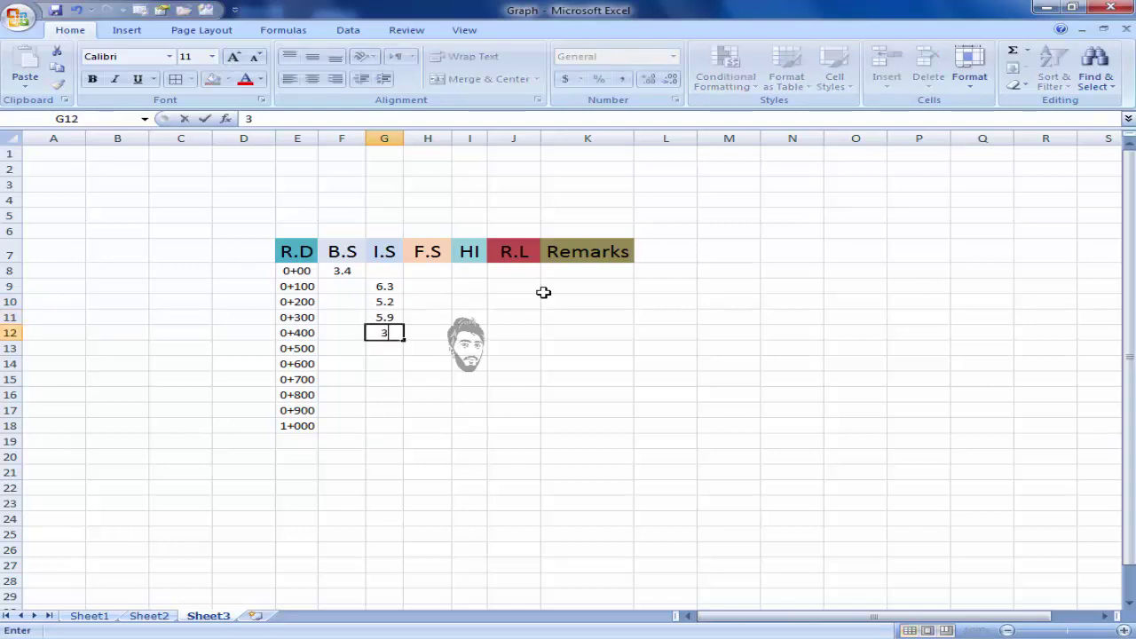
type(".20")
key("Return")
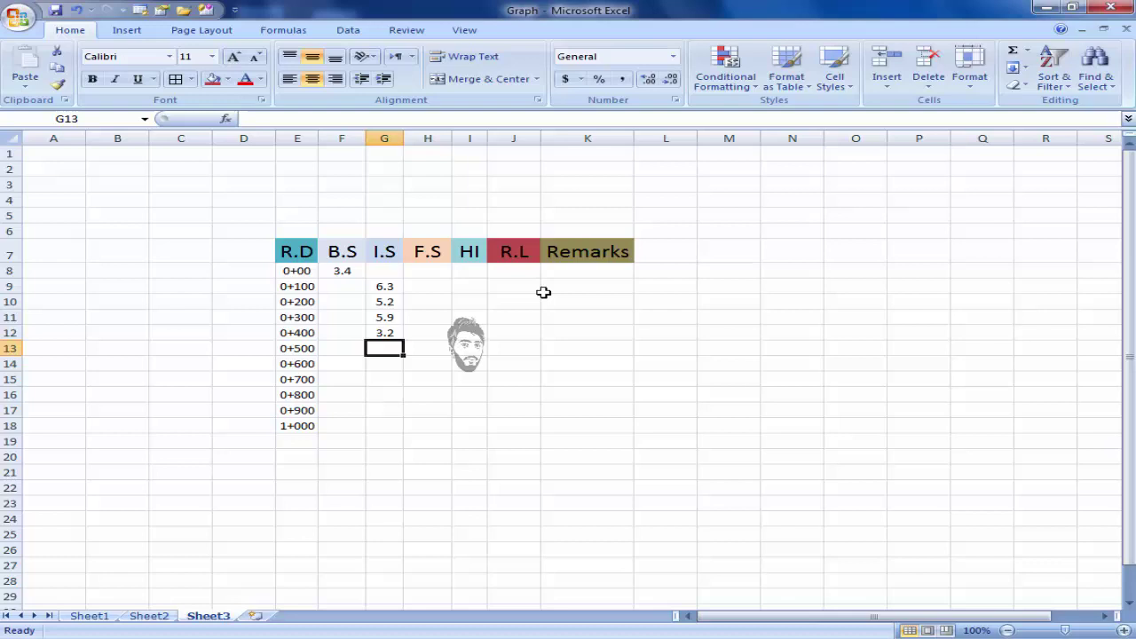
type("1")
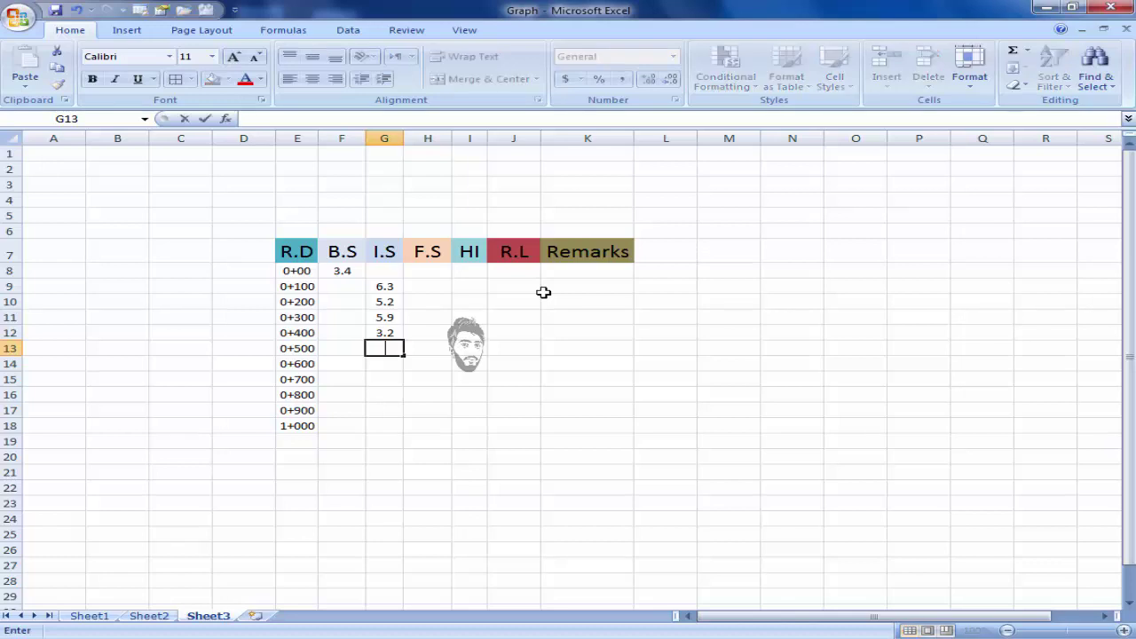
type(".90")
key("Return")
type("3.33")
key("Return")
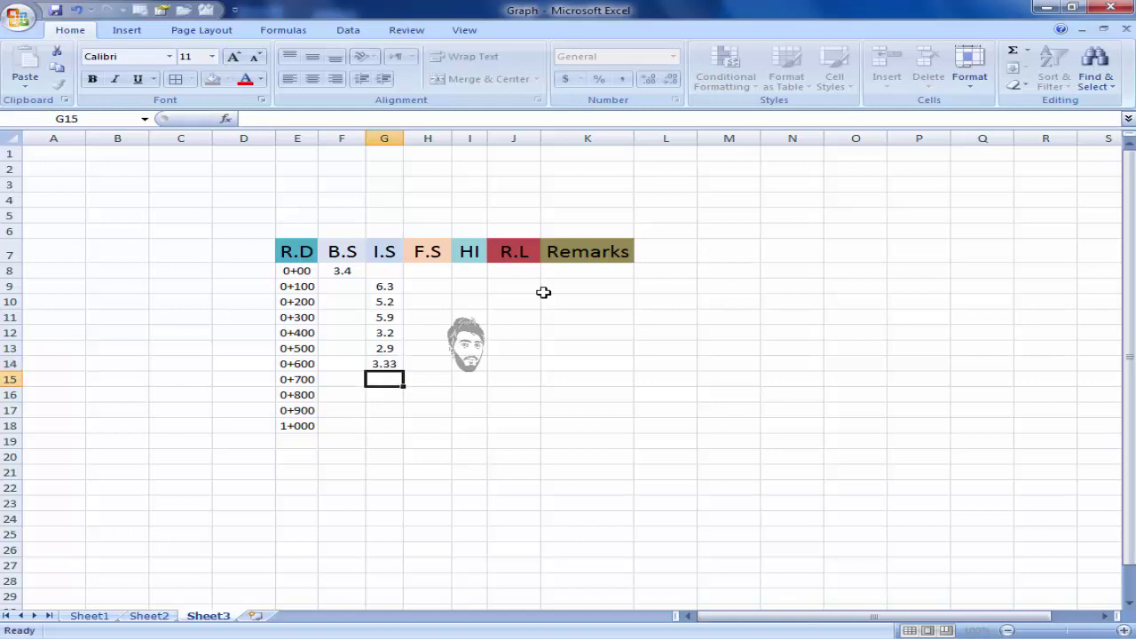
type("3.19")
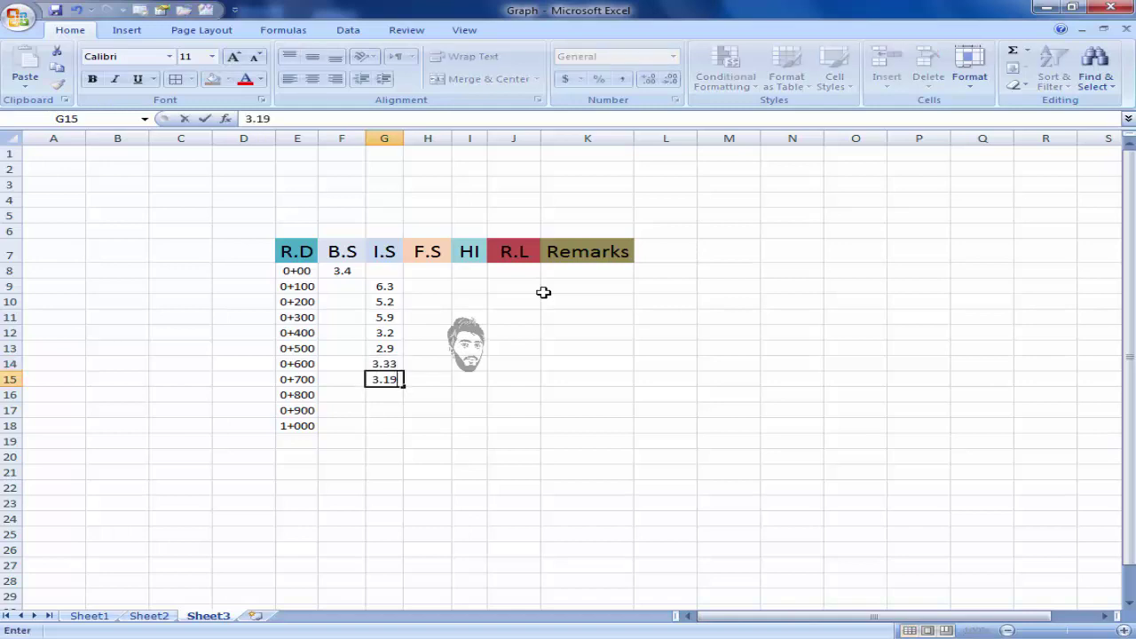
key("Return")
type("36")
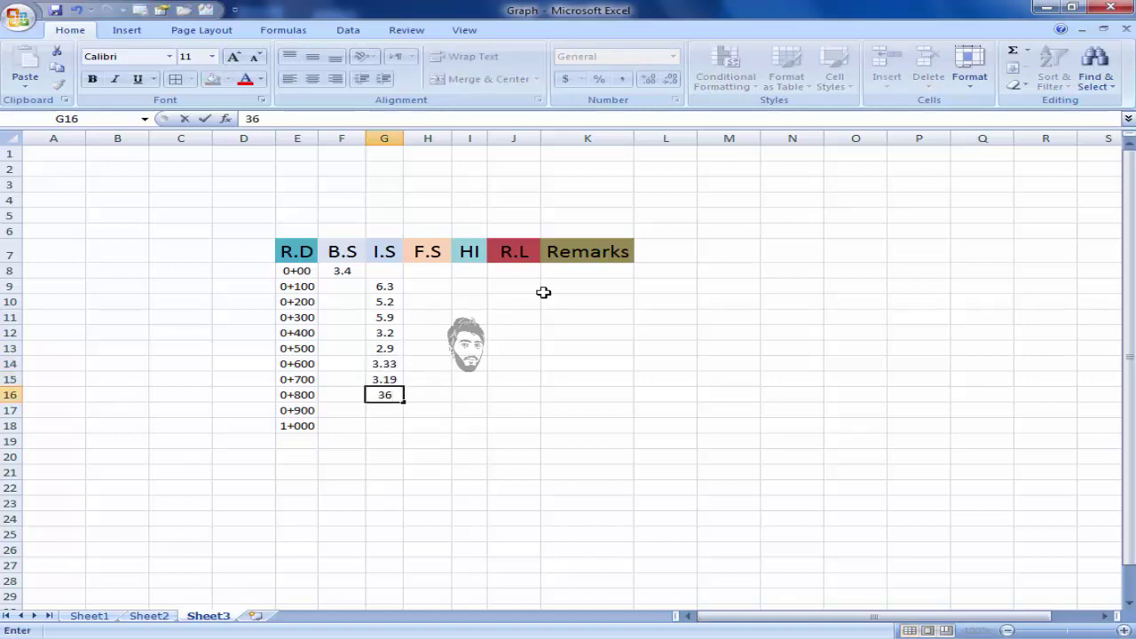
key("BackSpace")
type(".63")
key("Return")
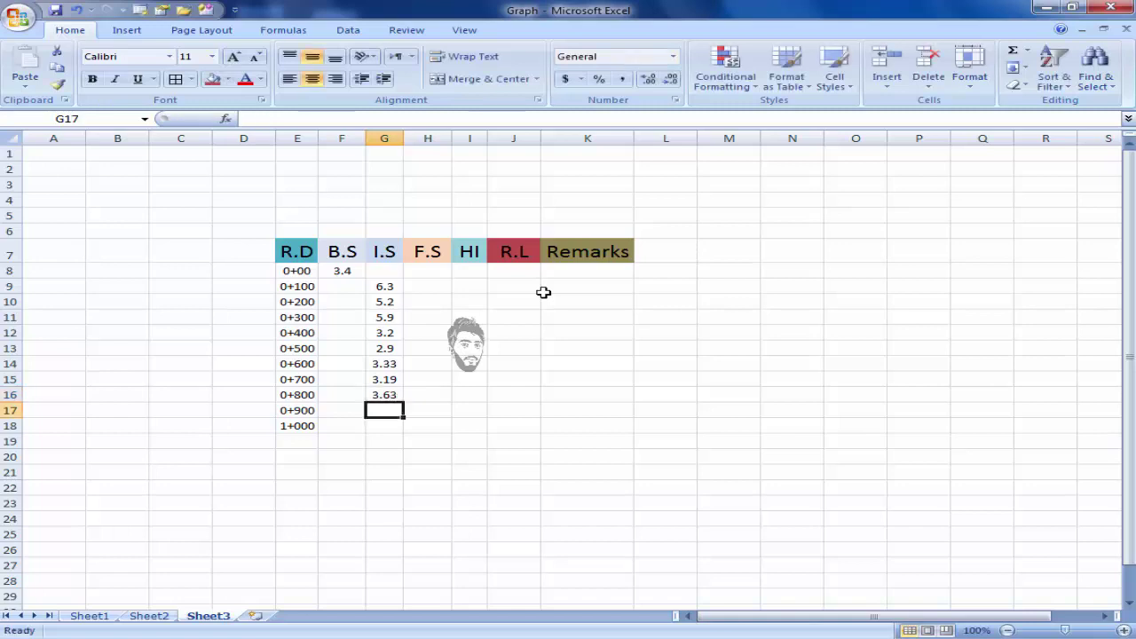
type("43")
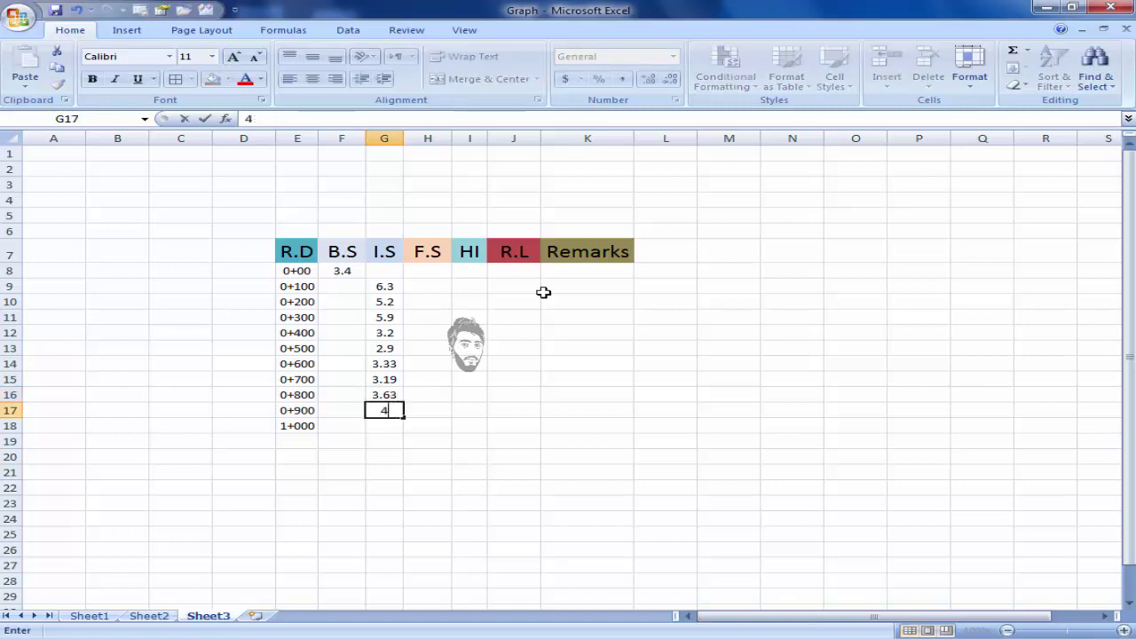
key("Return")
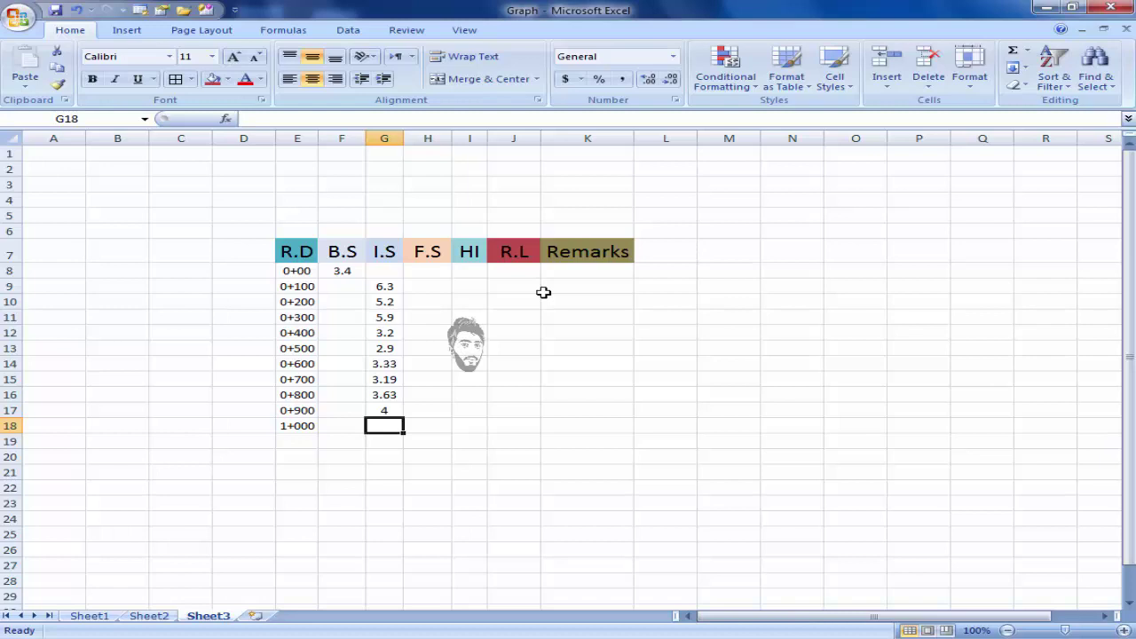
Enter the 6.13 foresight at chainage 1+000 in H18.
key("Right")
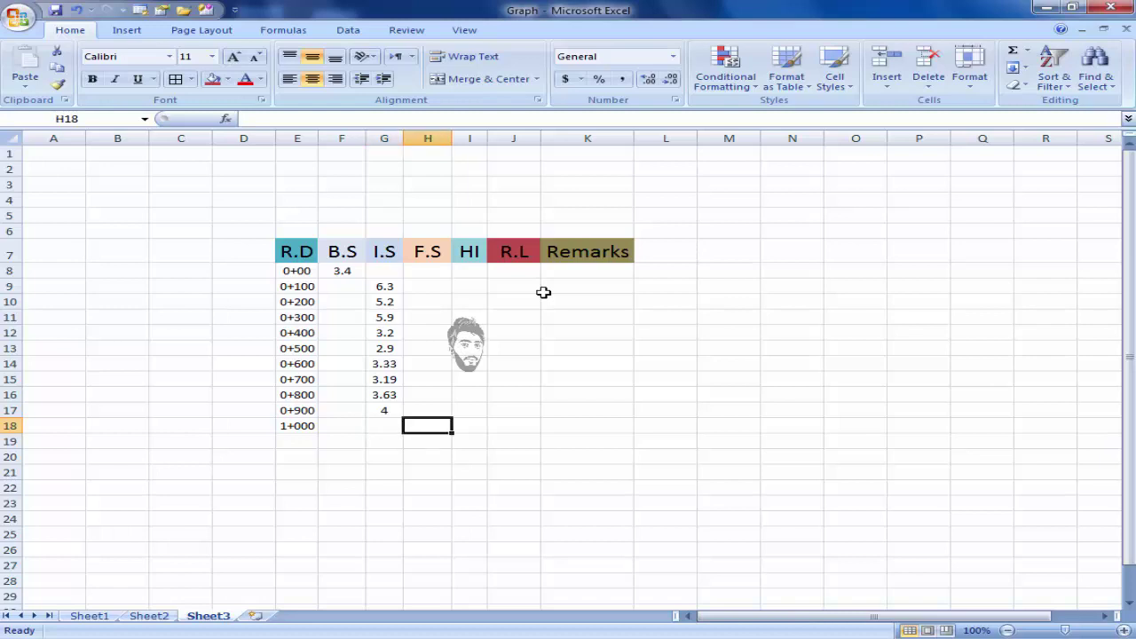
type("6.13")
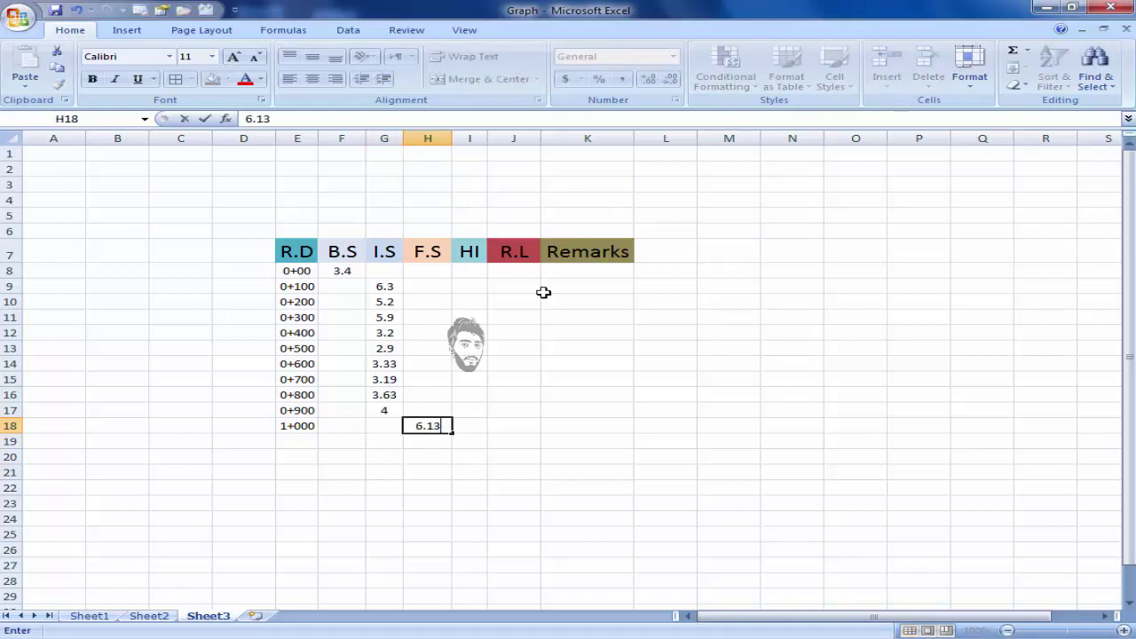
key("Return")
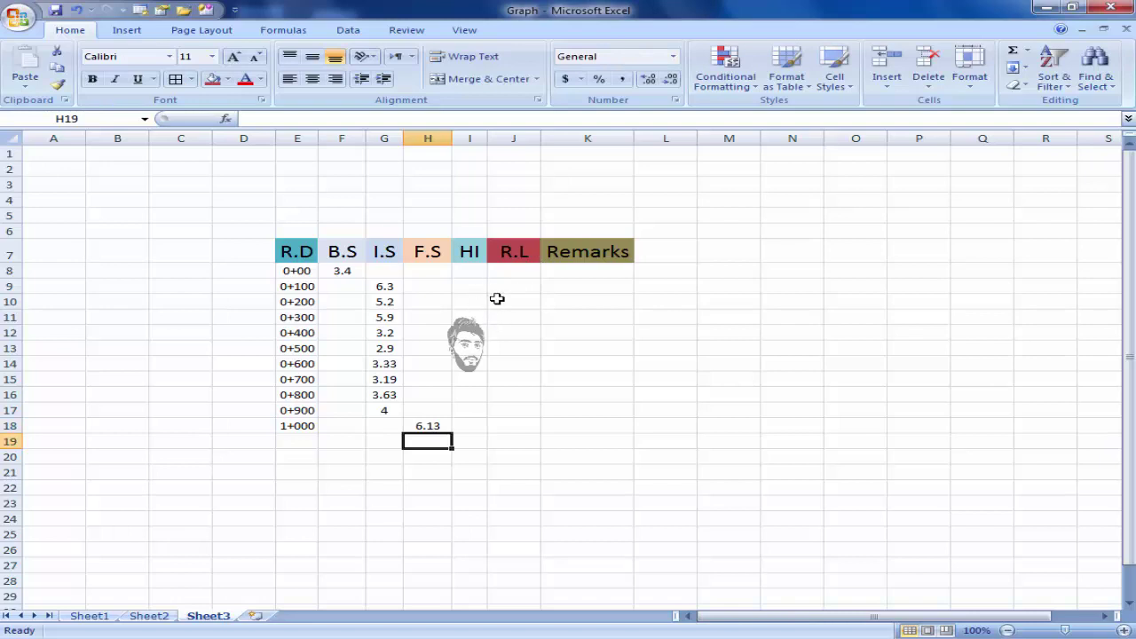
left_click(352, 272)
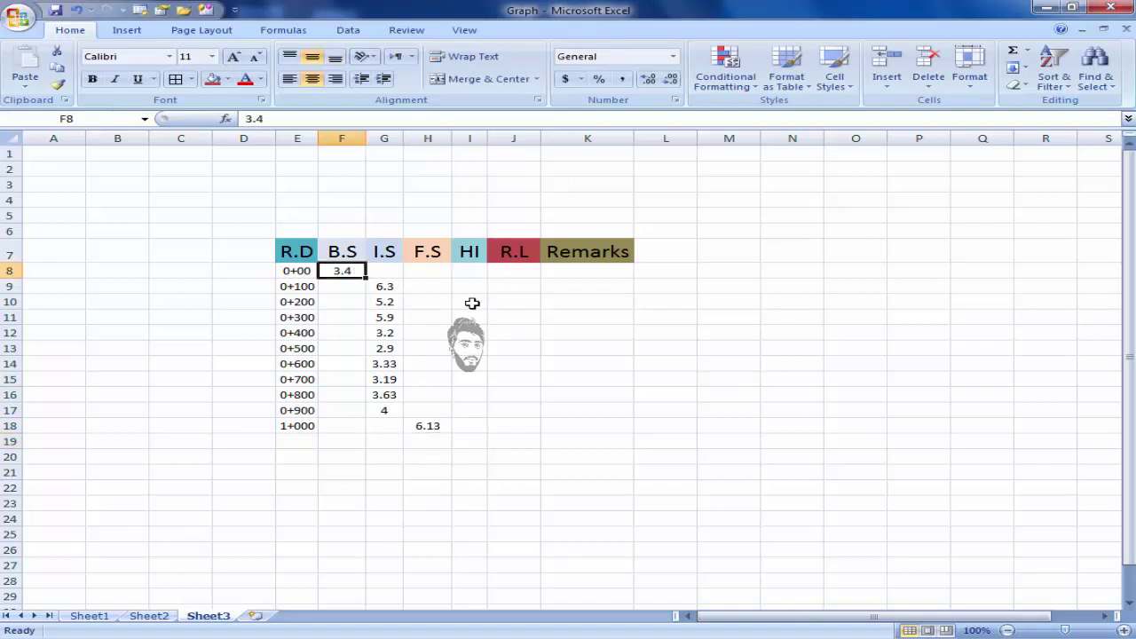
left_click_drag(277, 272, 435, 429)
left_click(291, 270)
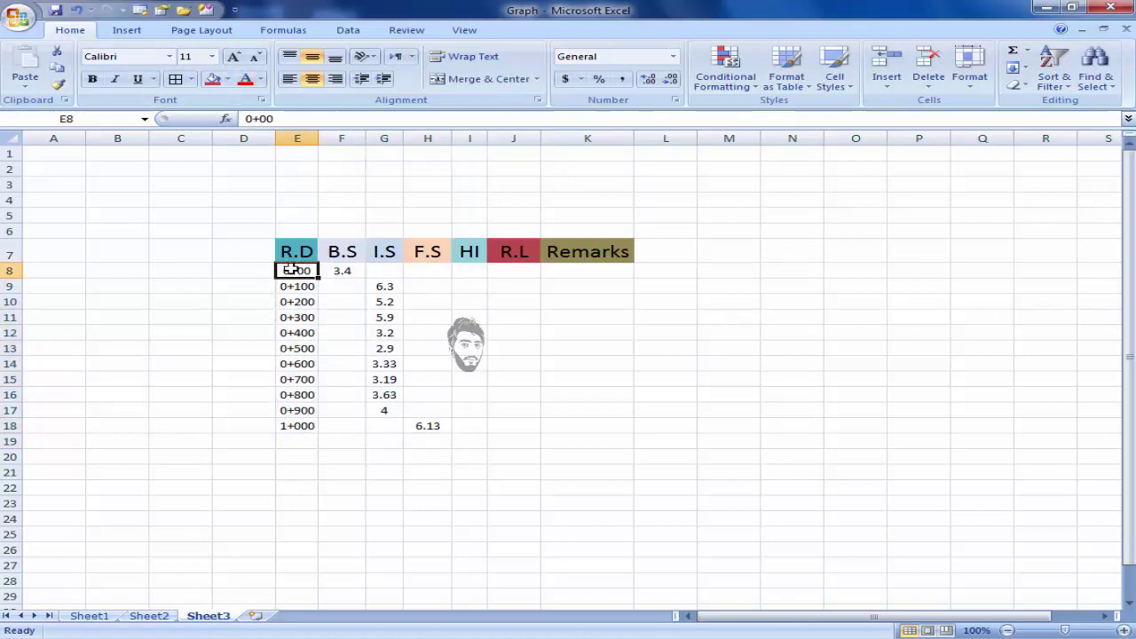
Make the data in E8:K18 bold at font size 14.
key("F2")
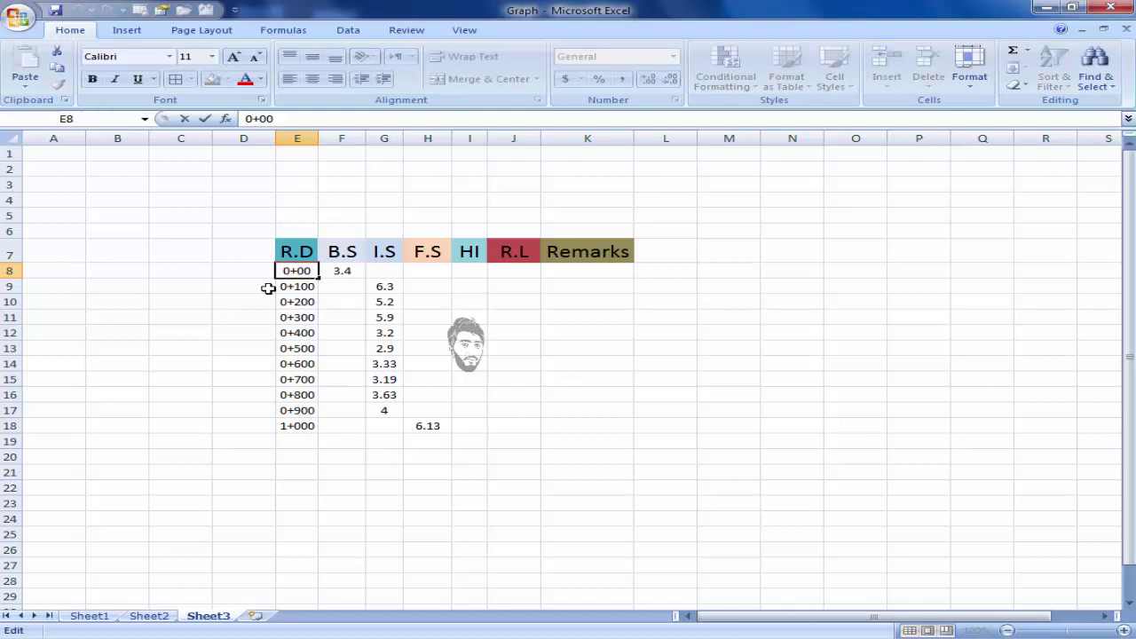
key("Return")
left_click_drag(286, 272, 579, 427)
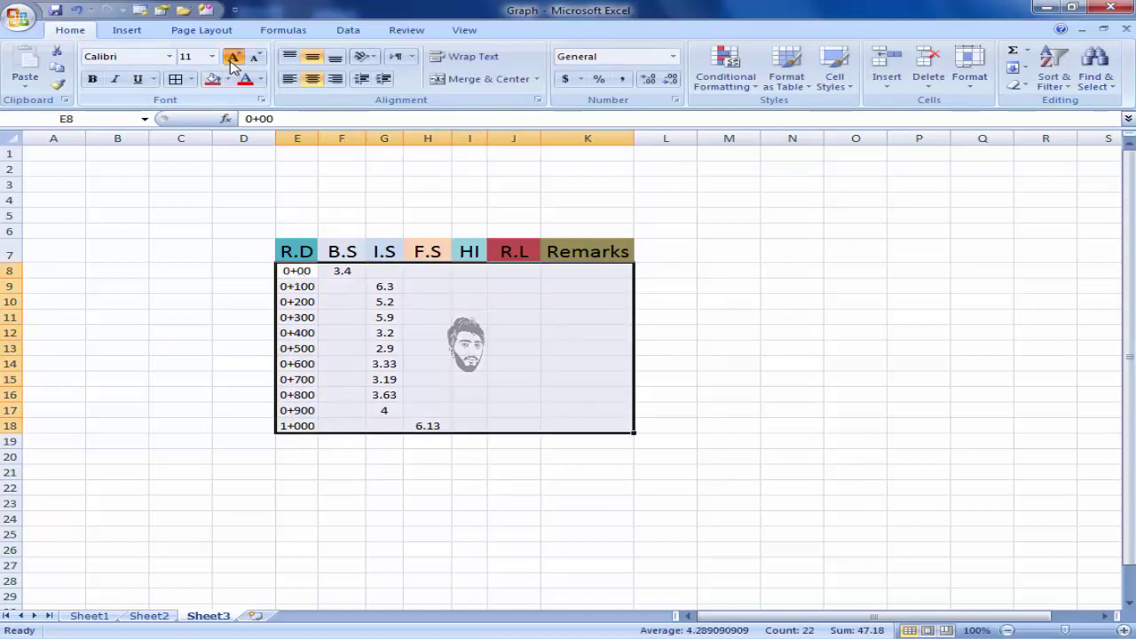
left_click(232, 59)
left_click(231, 59)
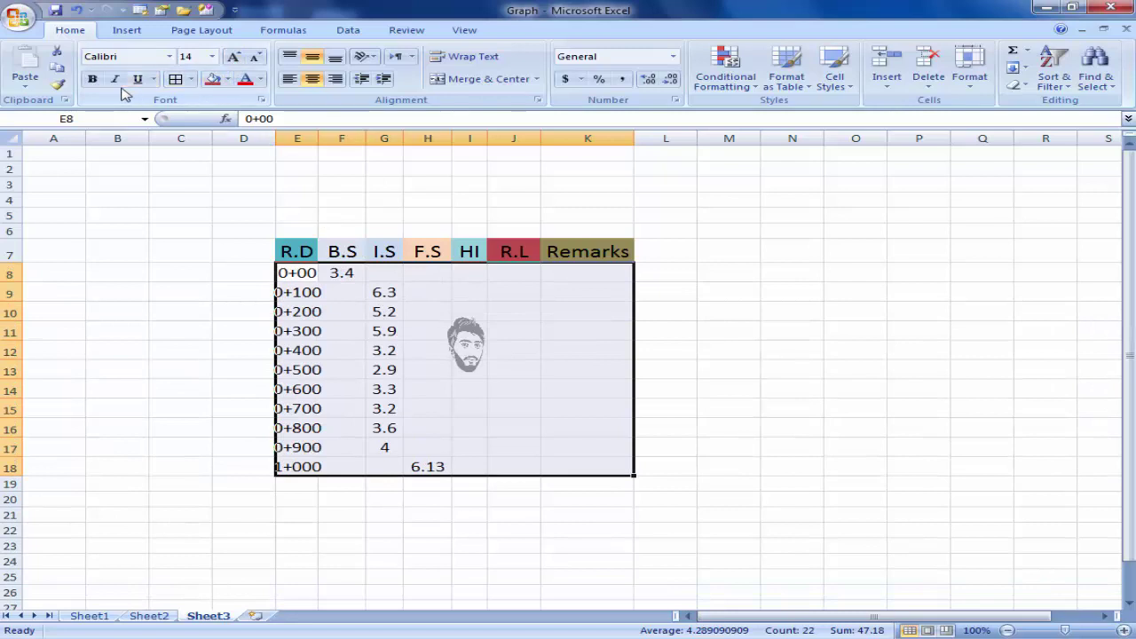
left_click(91, 79)
left_click(133, 273)
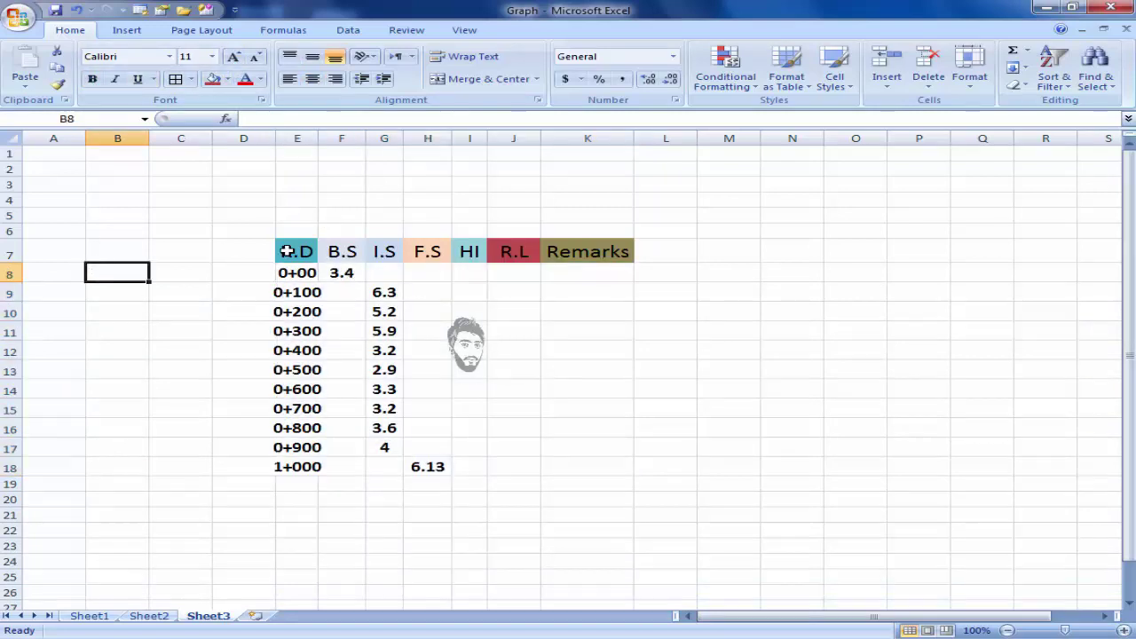
Apply All Borders to E7:L18 and widen column E to fit the chainages.
left_click_drag(287, 252, 677, 472)
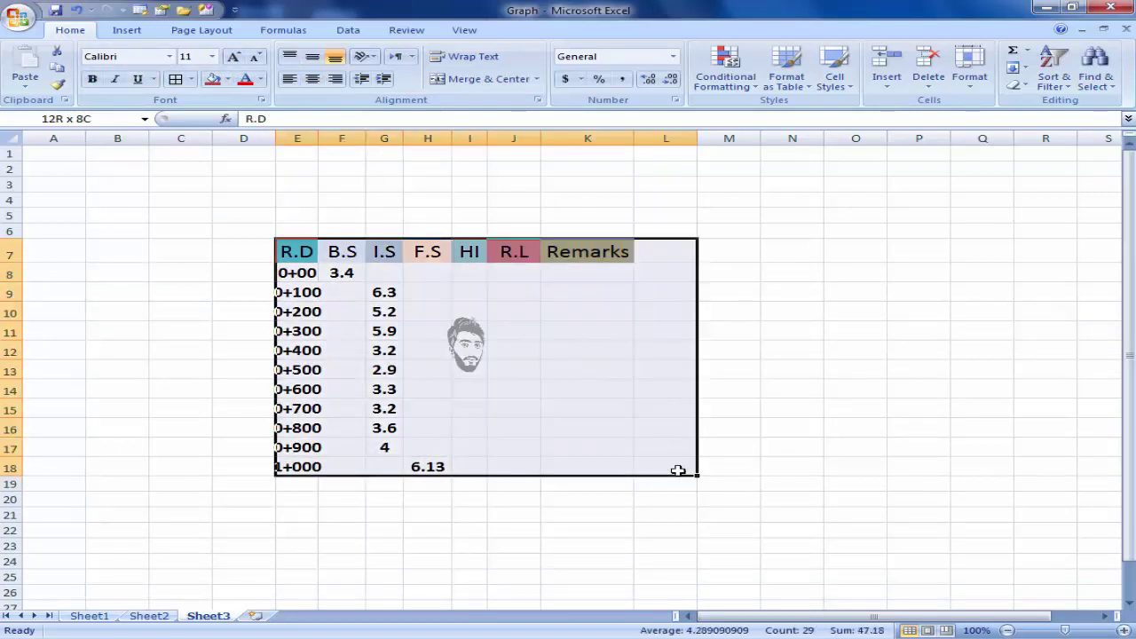
left_click(177, 79)
left_click(205, 297)
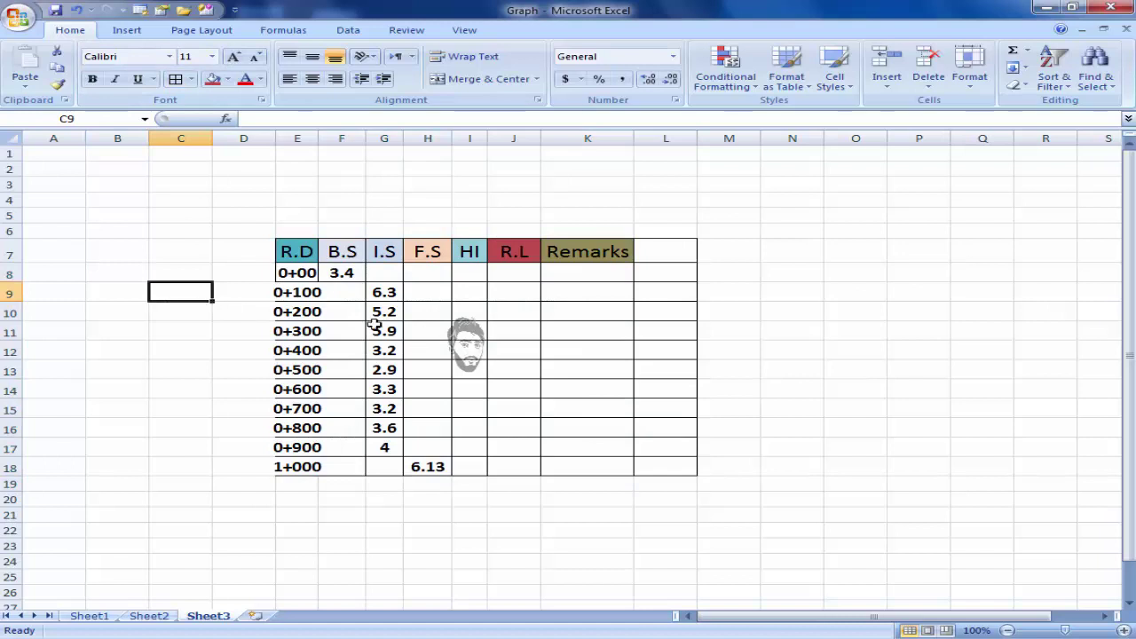
left_click(283, 252)
left_click_drag(318, 138, 349, 138)
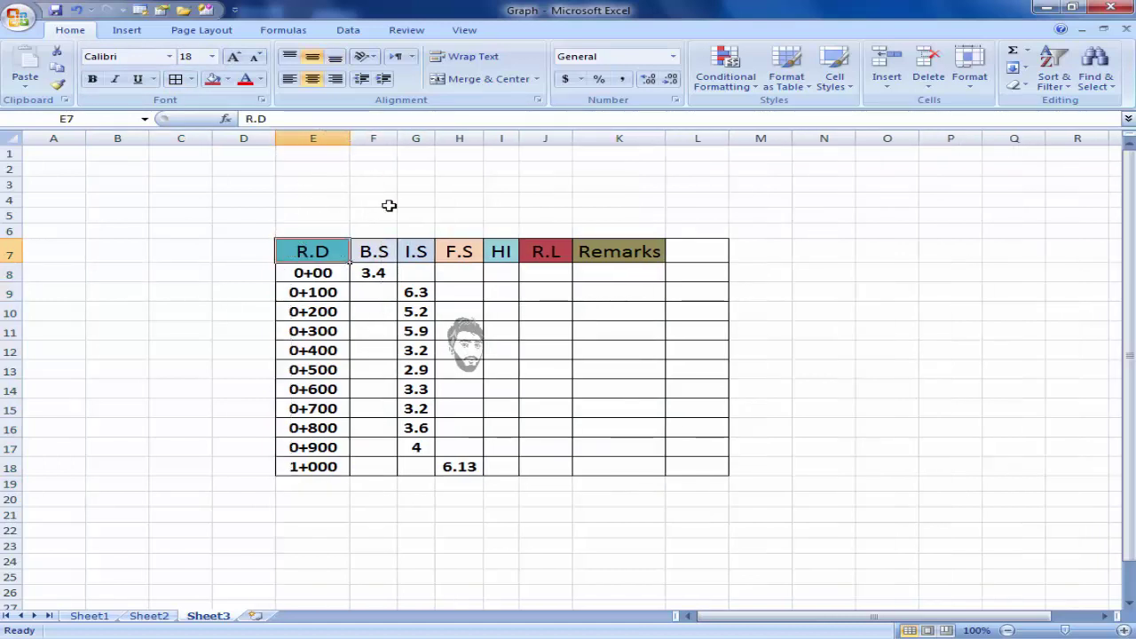
Enter the starting R.L of 100 in J8 and the HI formula =J8+F8 in I8.
left_click(551, 276)
type("100")
key("Return")
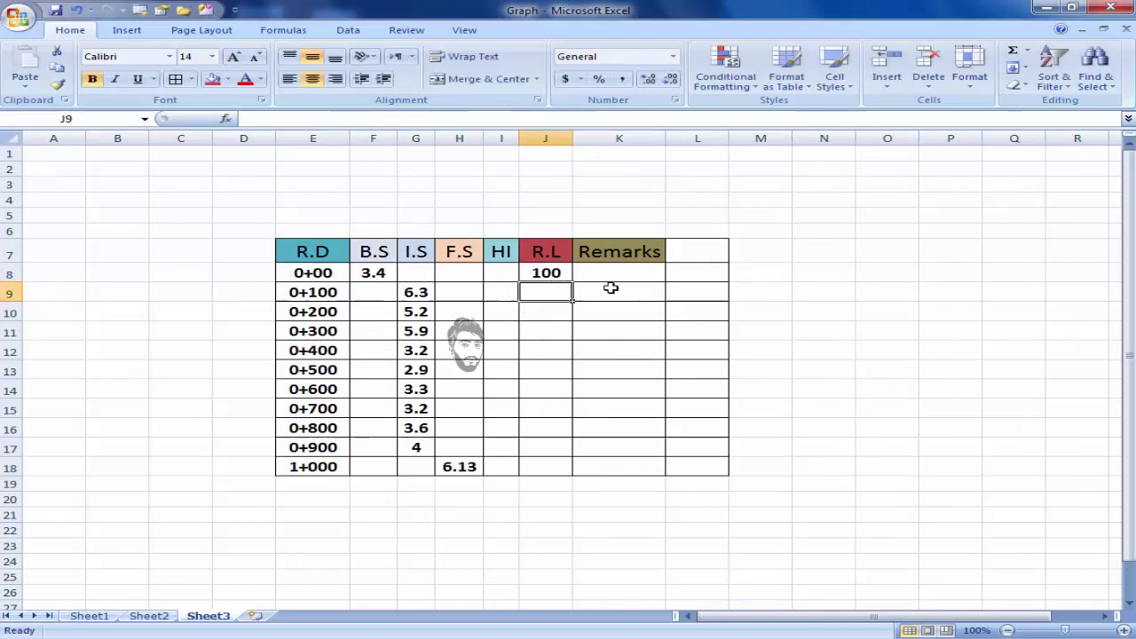
double_click(507, 269)
type("=")
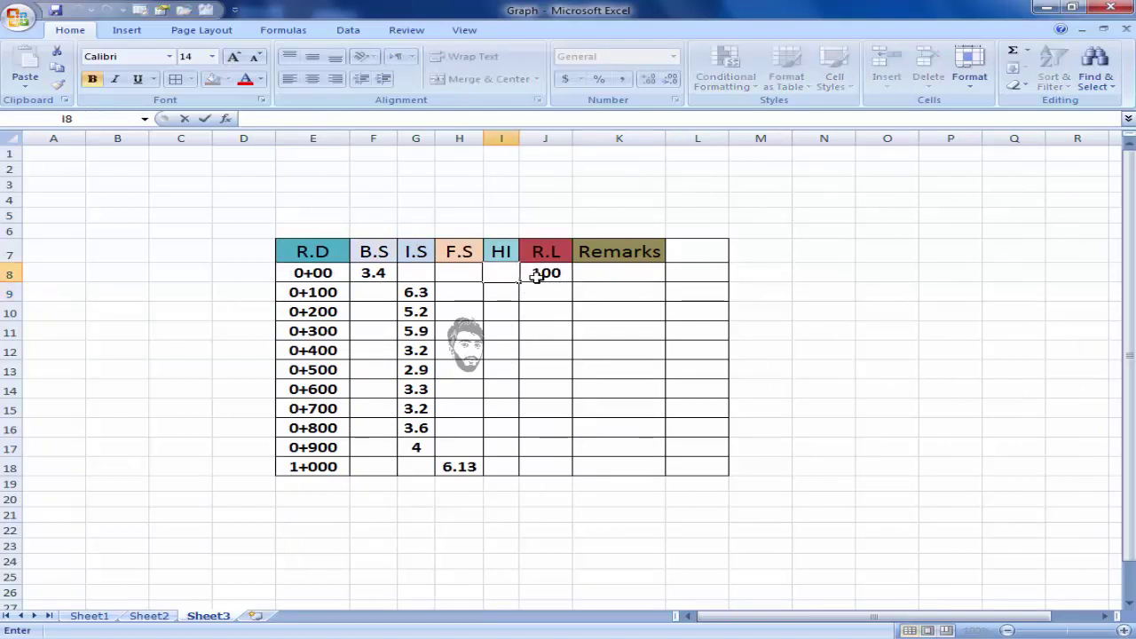
type("=")
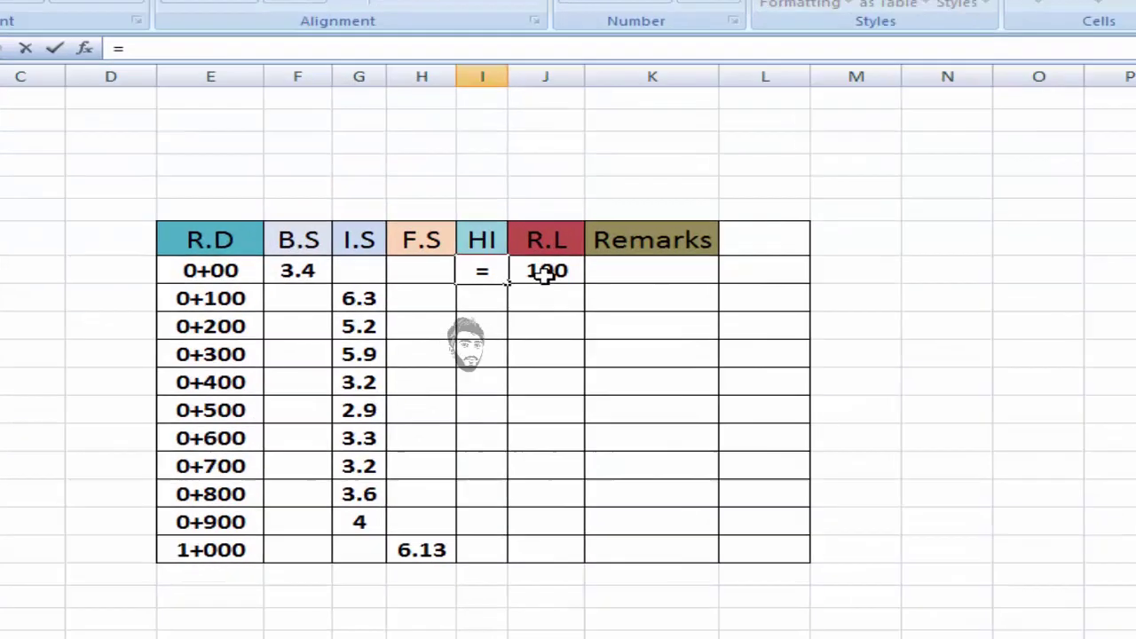
left_click(537, 275)
type("+")
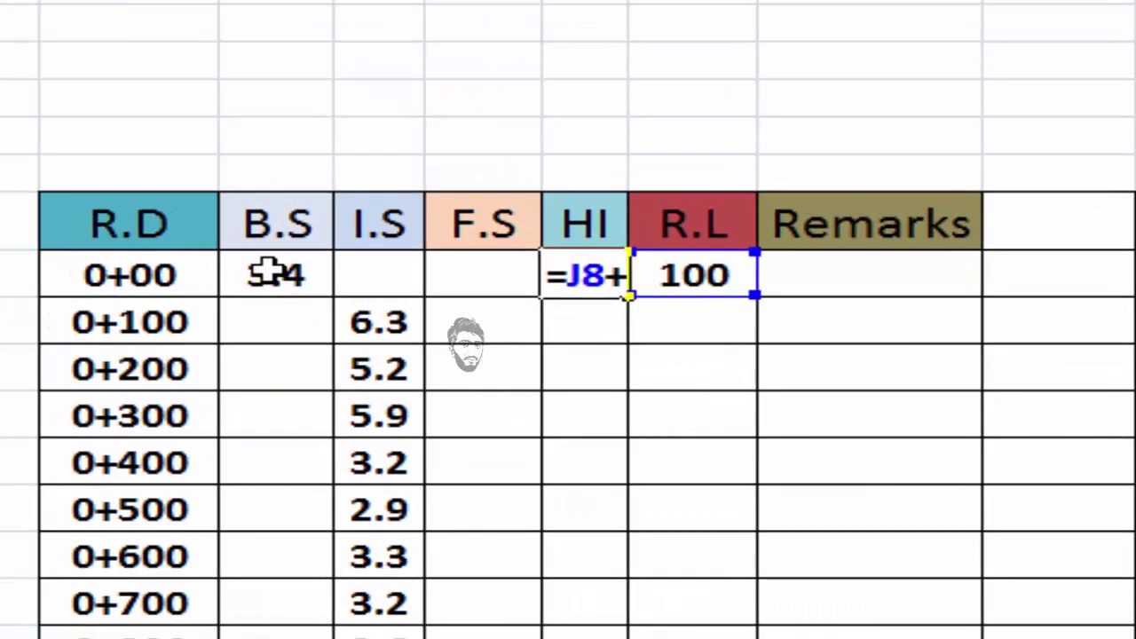
left_click(162, 268)
key("Return")
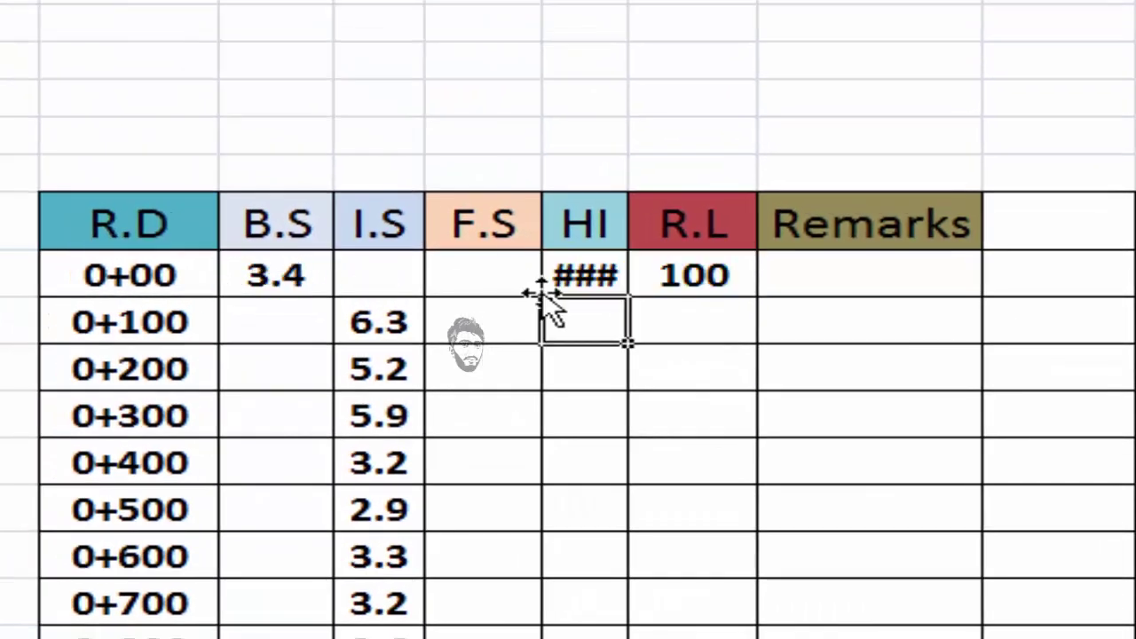
Check the HI formula and widen column I so 103.4 displays instead of ###.
left_click(588, 282)
double_click(591, 277)
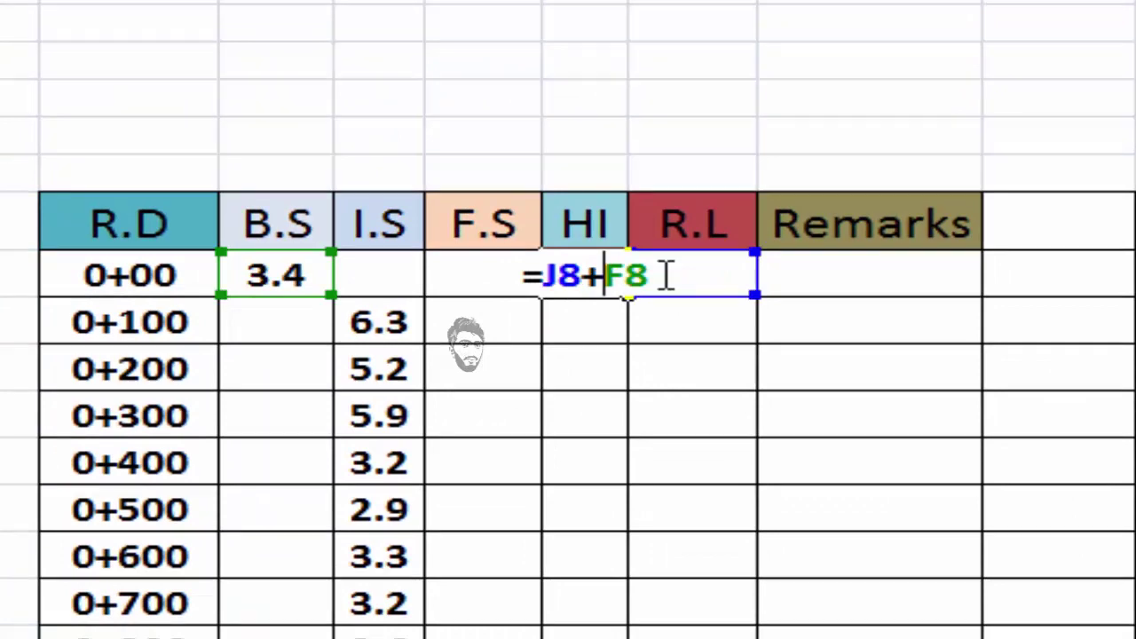
left_click_drag(642, 276, 543, 275)
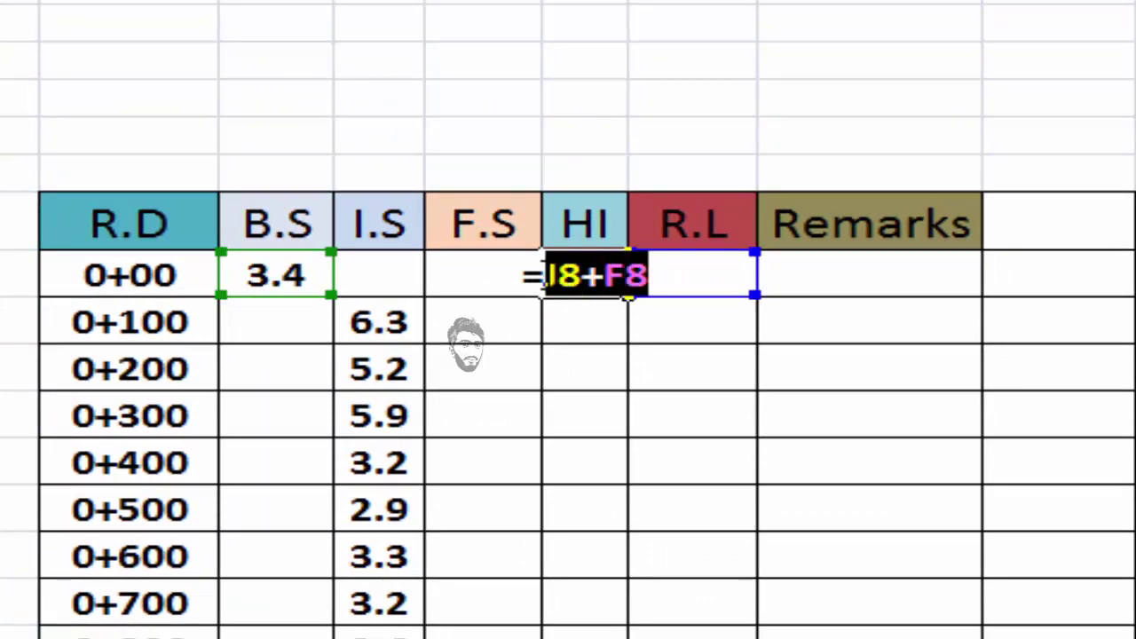
key("Return")
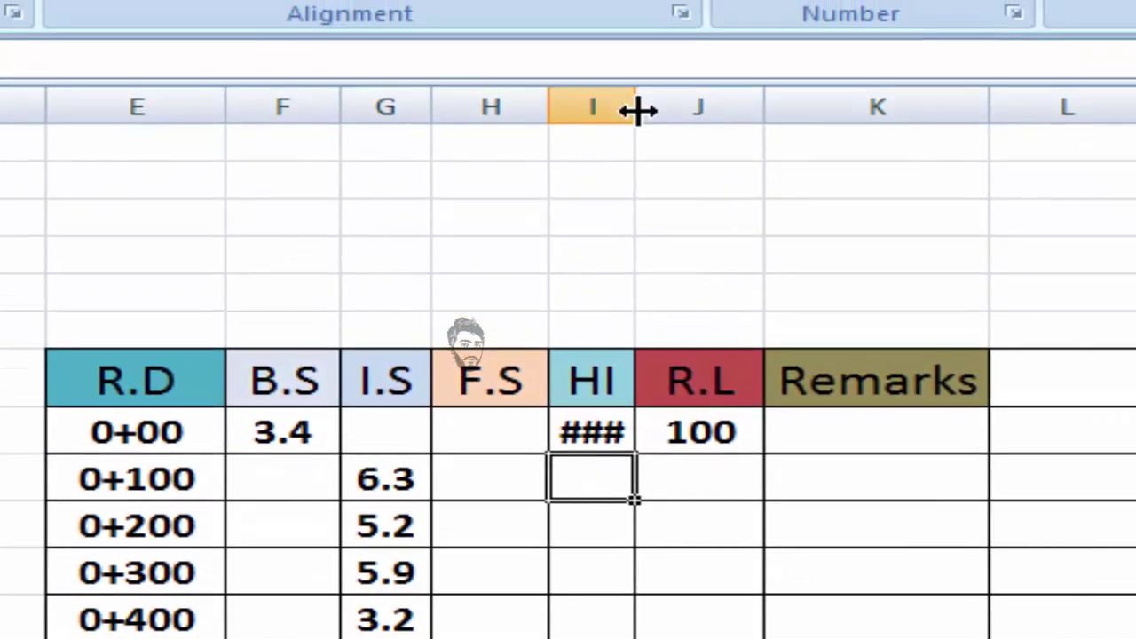
left_click_drag(637, 109, 684, 111)
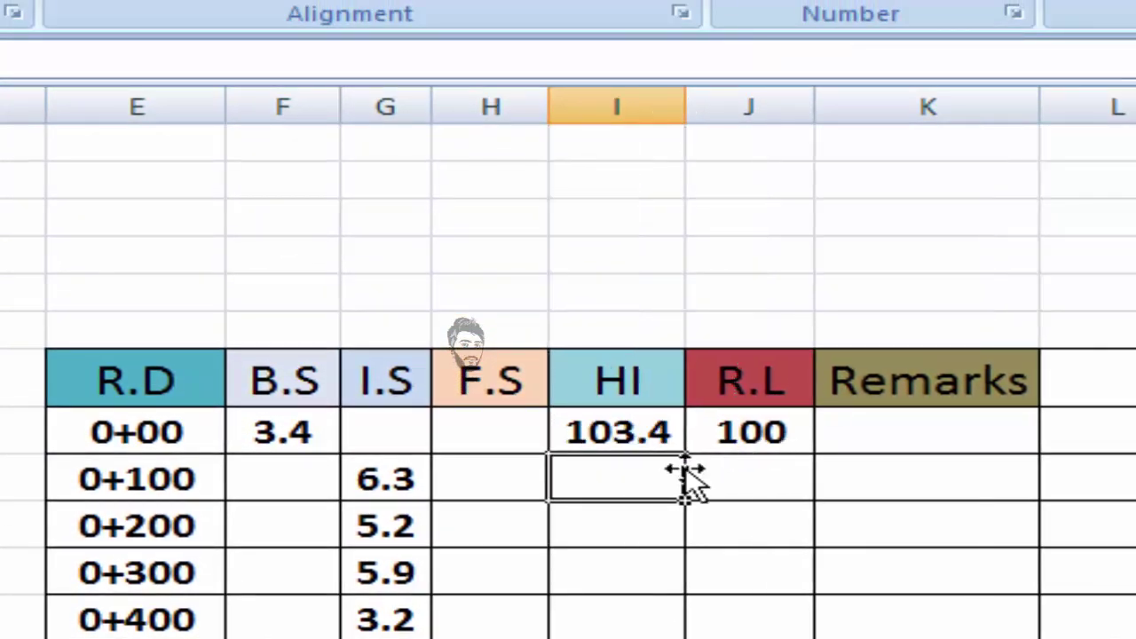
Enter =I8-G9 in the 0+100 R.L cell, subtracting the 6.3 I.S from HI.
double_click(748, 480)
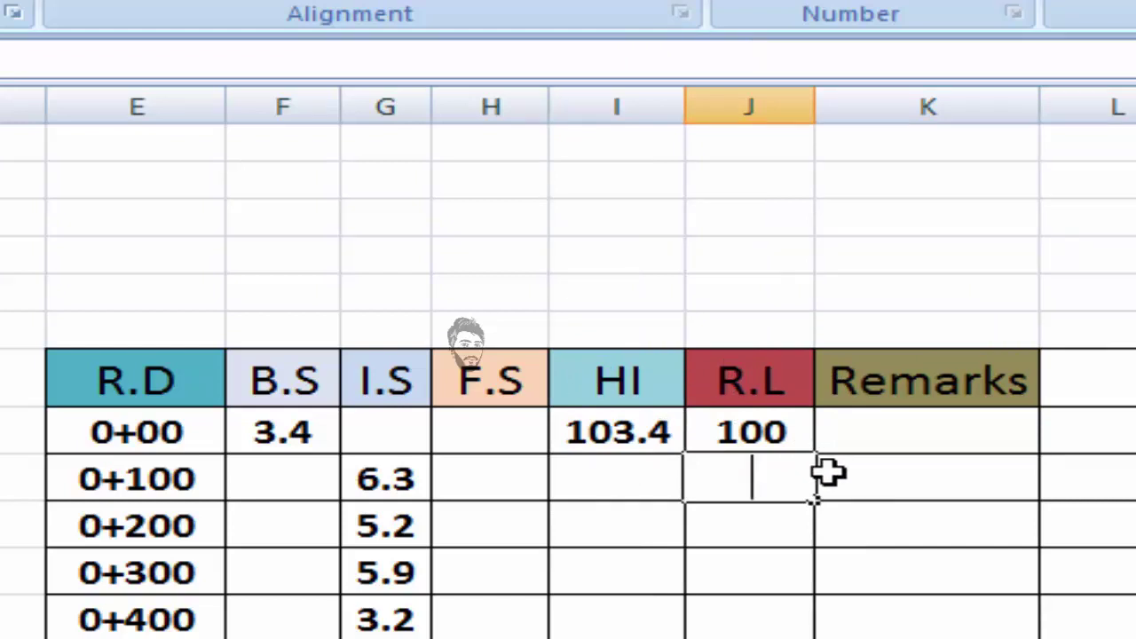
type("=")
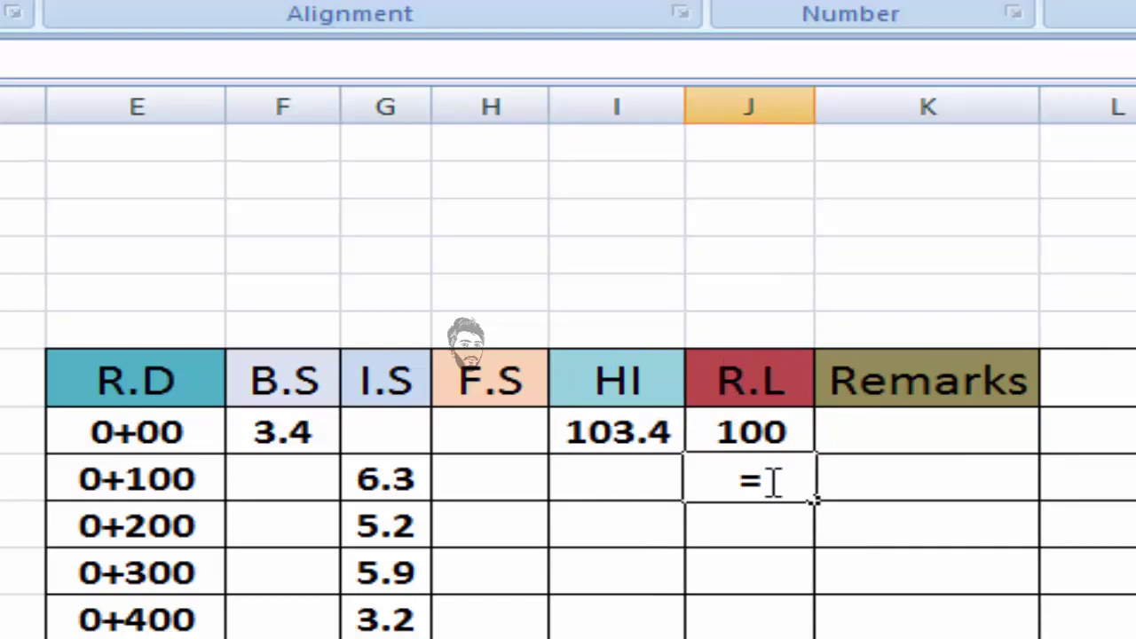
left_click(627, 431)
type("-")
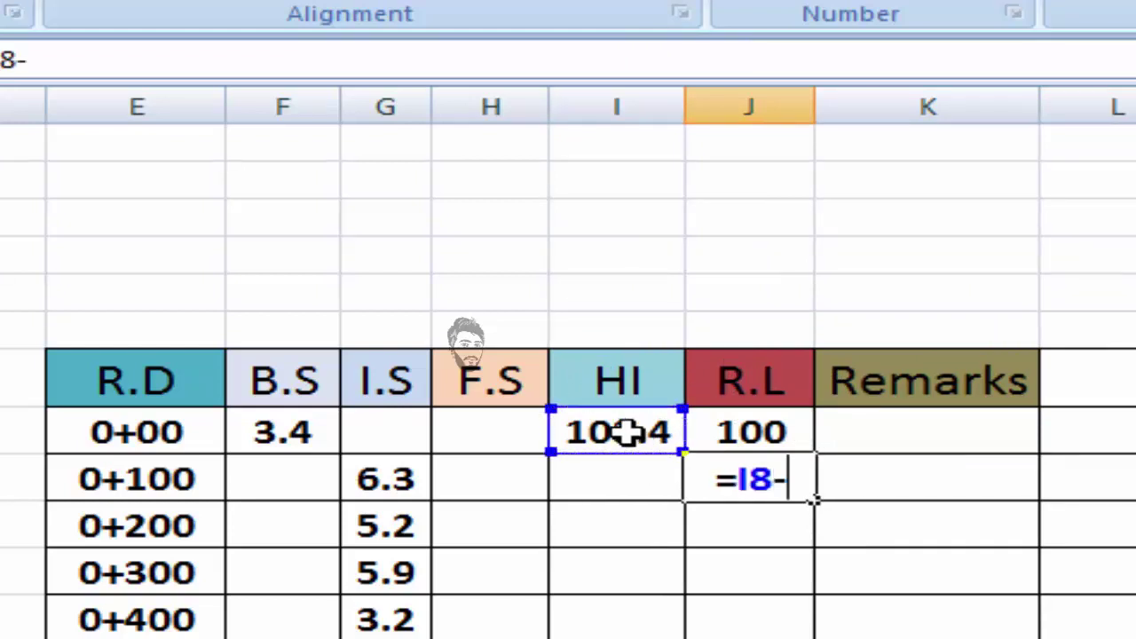
left_click(391, 479)
key("Return")
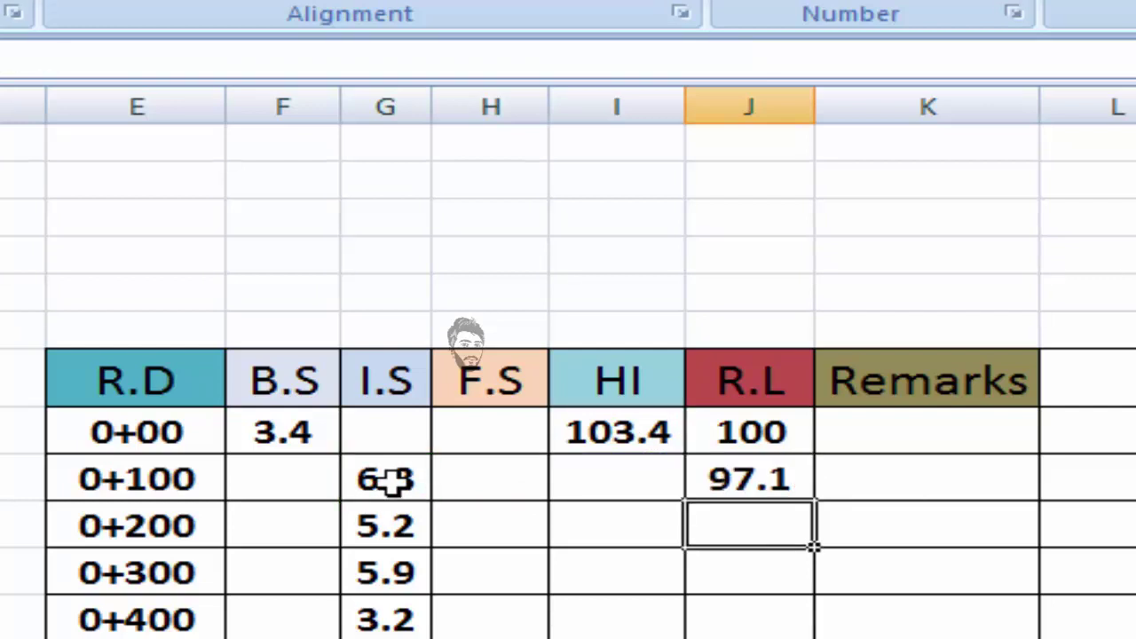
Fix the HI reference so the formula reads =$I$8-G9, showing 97.1.
double_click(797, 481)
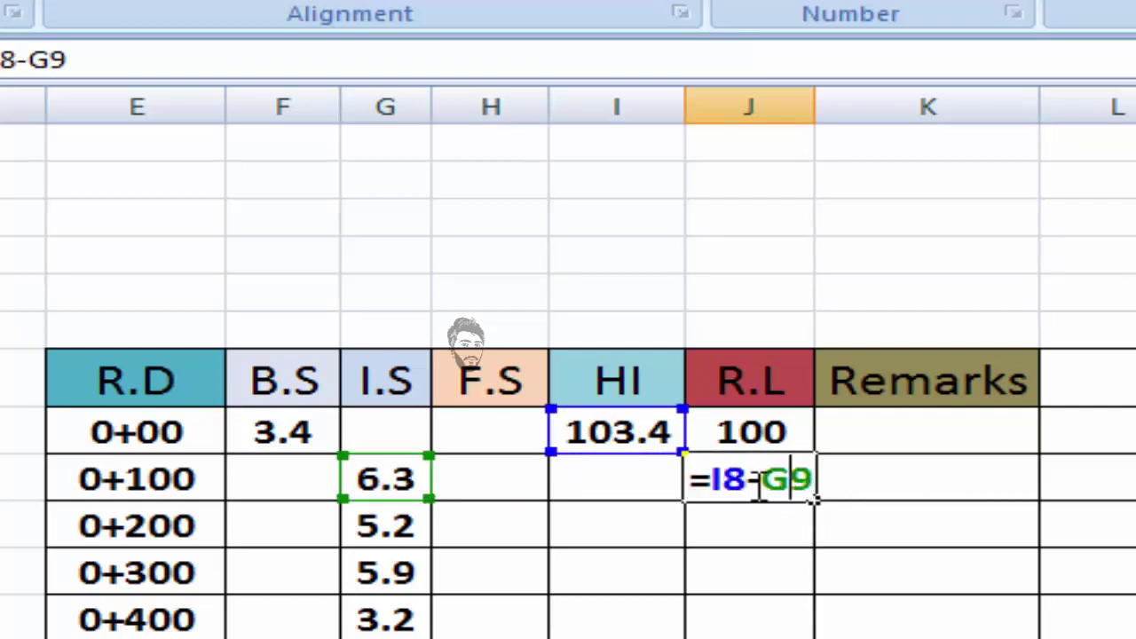
left_click(725, 477)
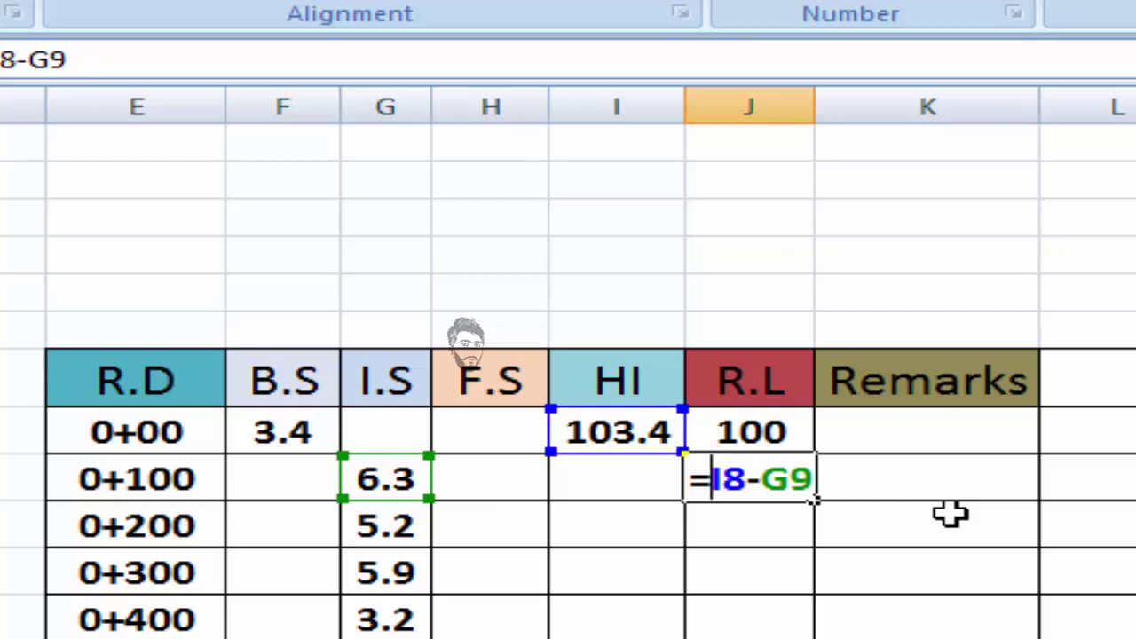
type("$I")
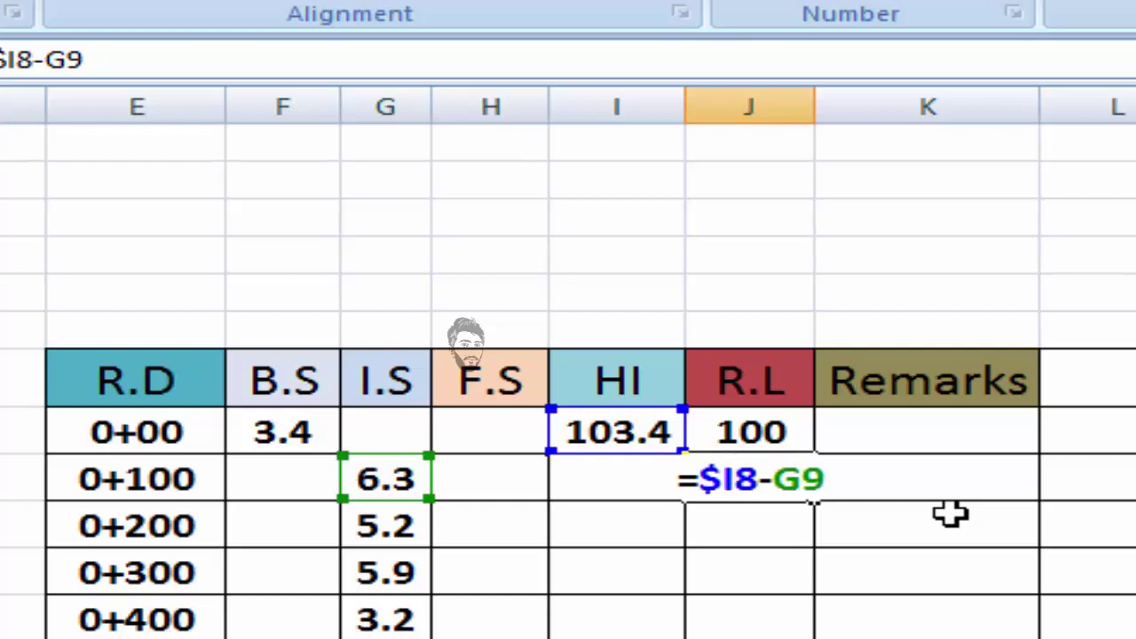
type("$")
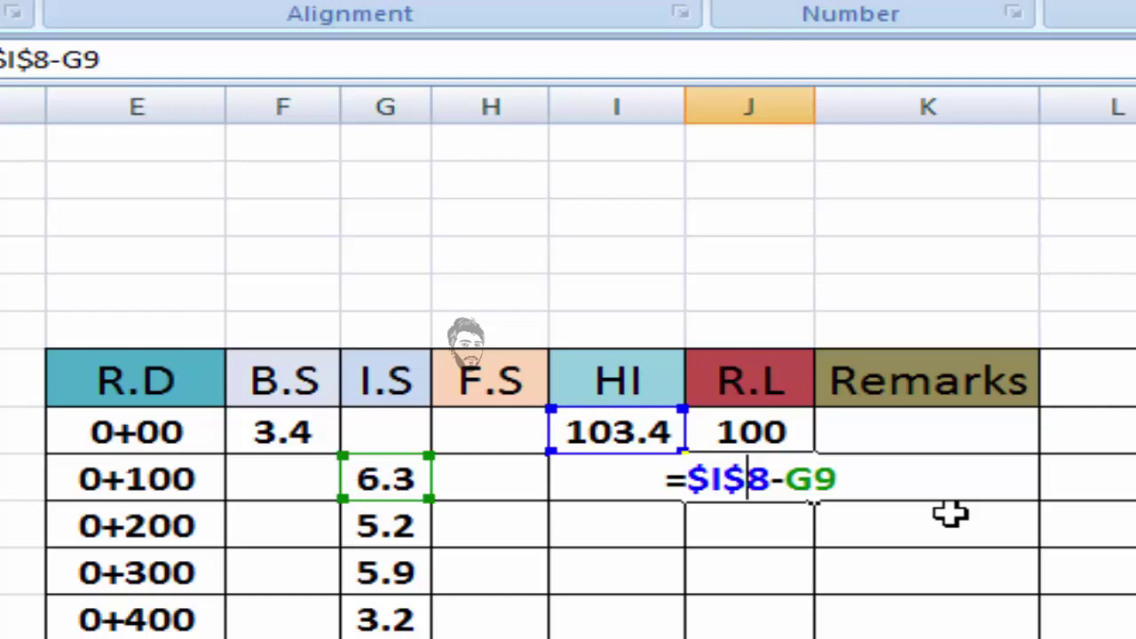
key("Return")
left_click(762, 479)
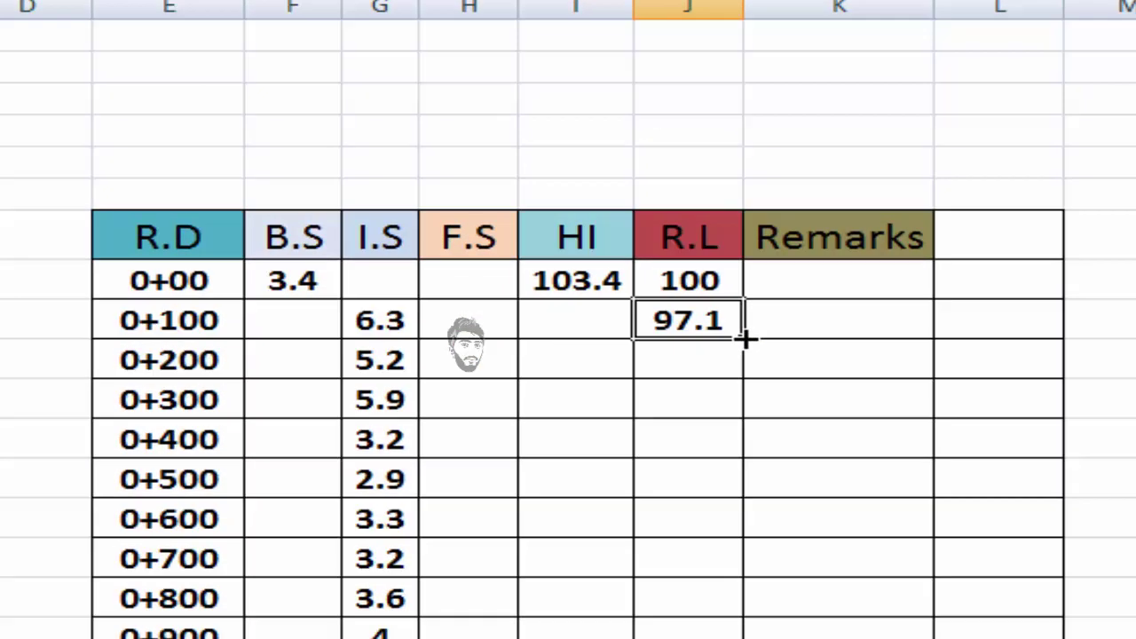
Fill the R.L formula down to 0+900, giving 97.1 through 99.4.
left_click_drag(814, 500, 813, 638)
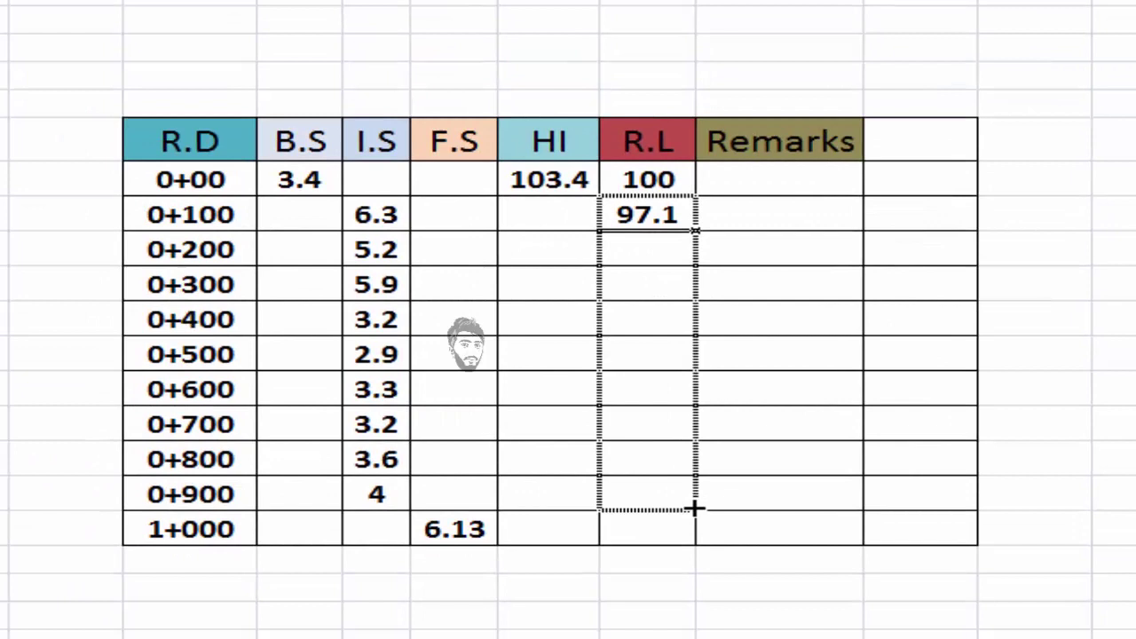
left_click_drag(695, 512, 695, 512)
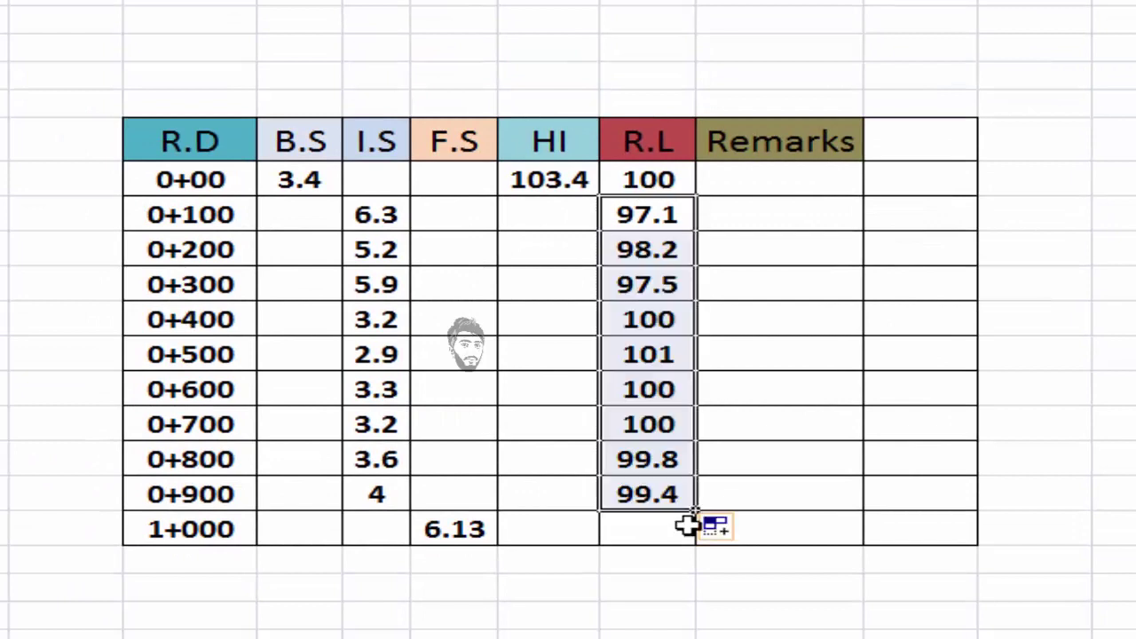
left_click(666, 573)
Enter =I8-H18 for the 1+000 R.L, subtracting the 6.13 F.S to show 97.3.
left_click(661, 537)
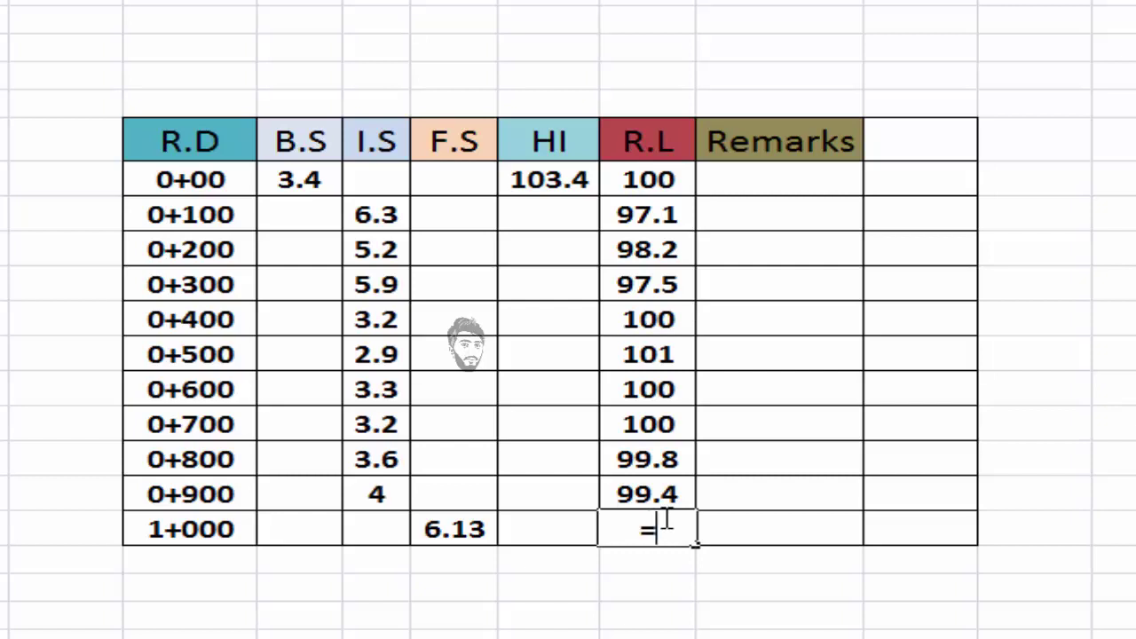
type("=")
left_click(520, 182)
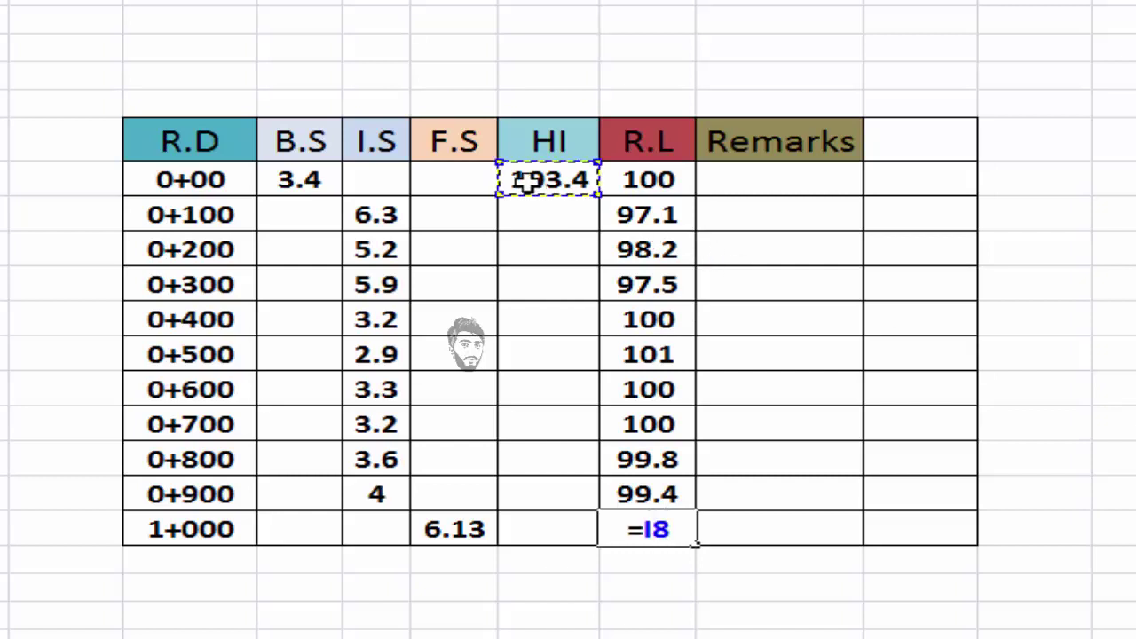
type("-")
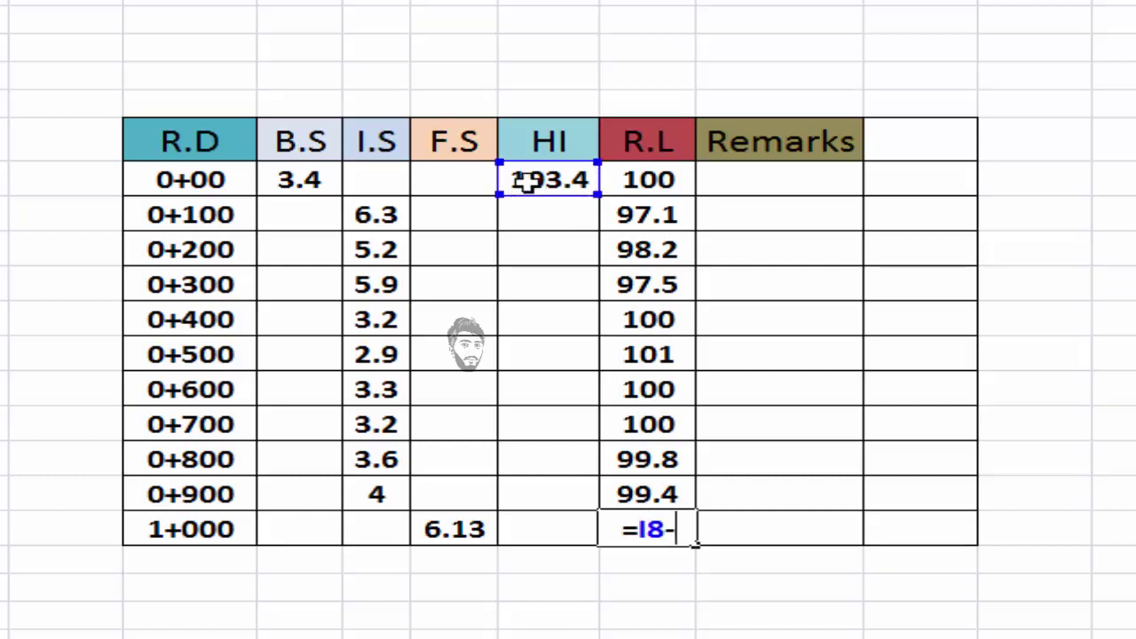
left_click(444, 527)
key("Return")
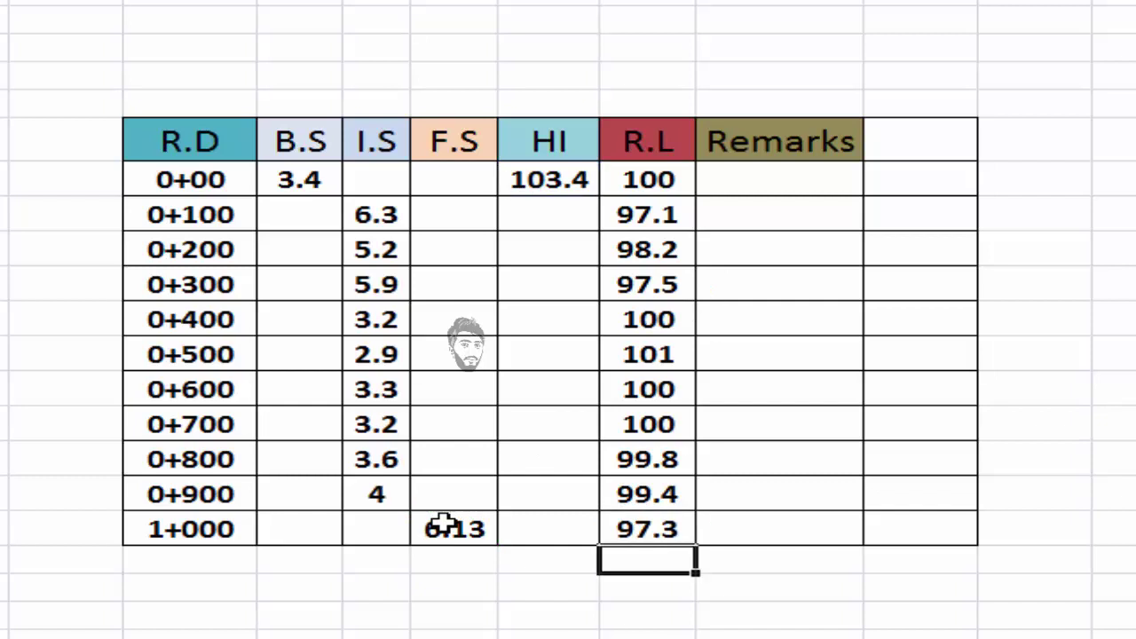
left_click(637, 140)
left_click_drag(639, 140, 643, 525)
left_click(543, 602)
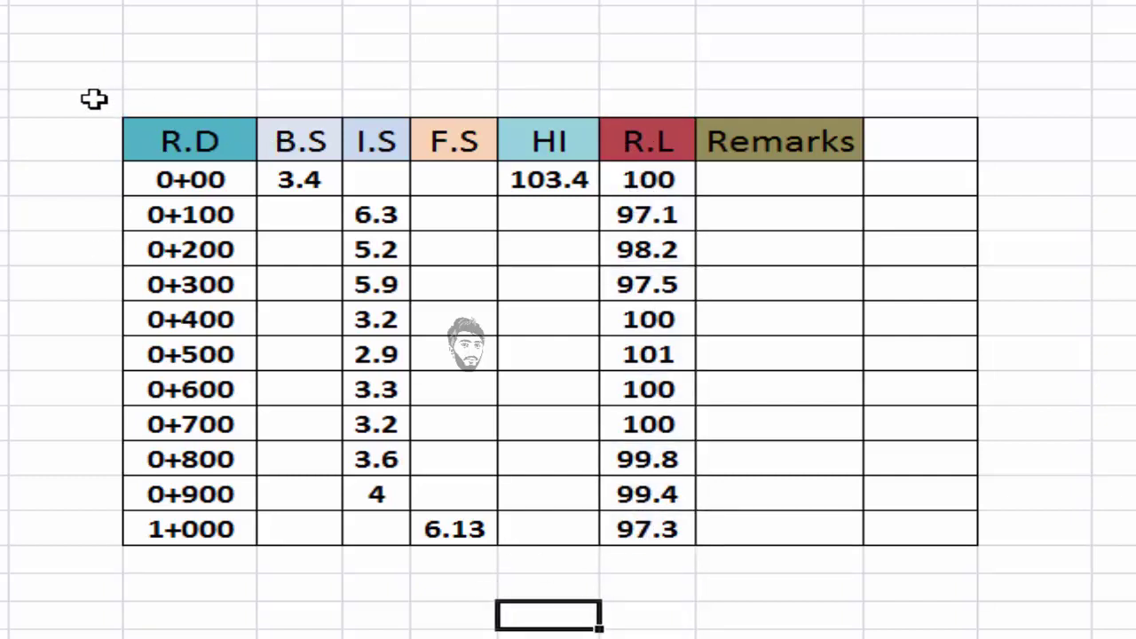
left_click_drag(92, 97, 1058, 595)
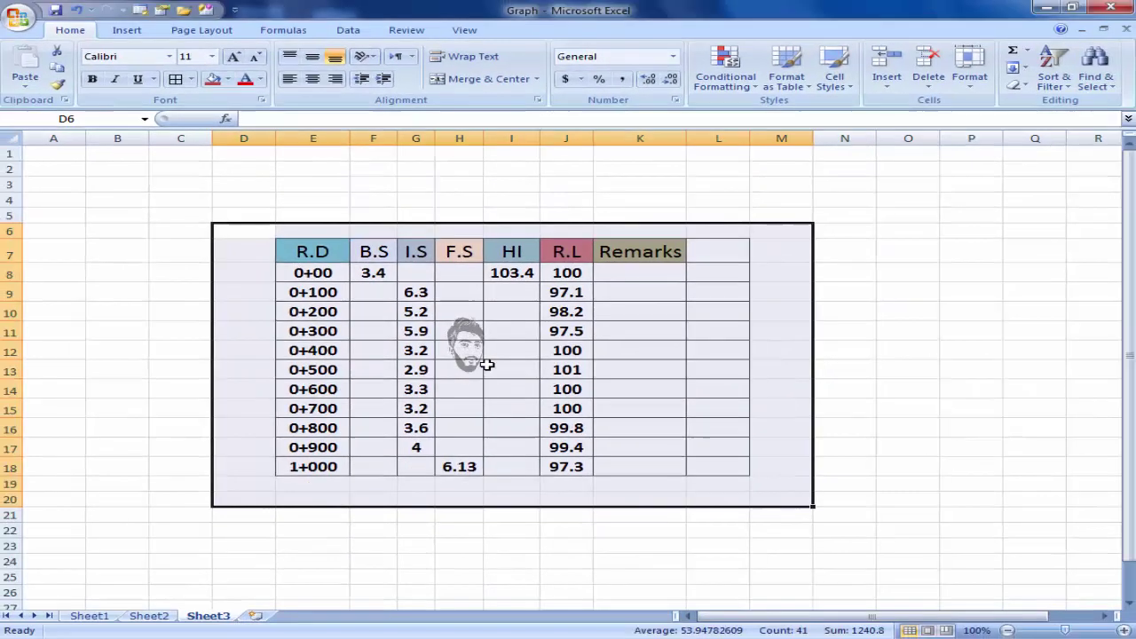
left_click(777, 251)
left_click_drag(233, 227, 763, 483)
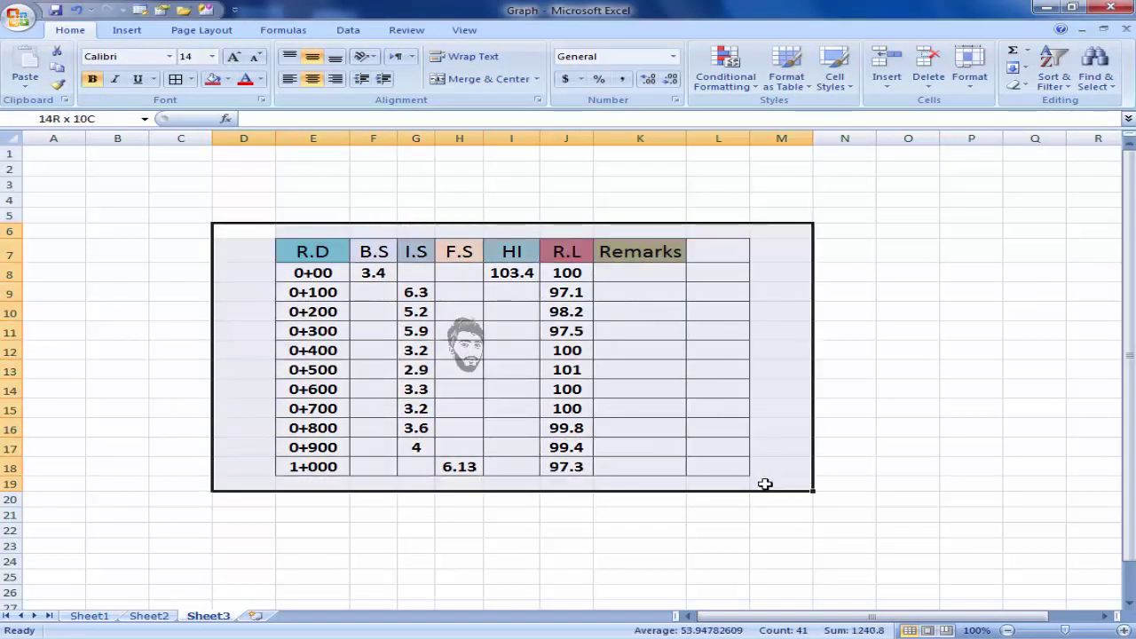
left_click(459, 184)
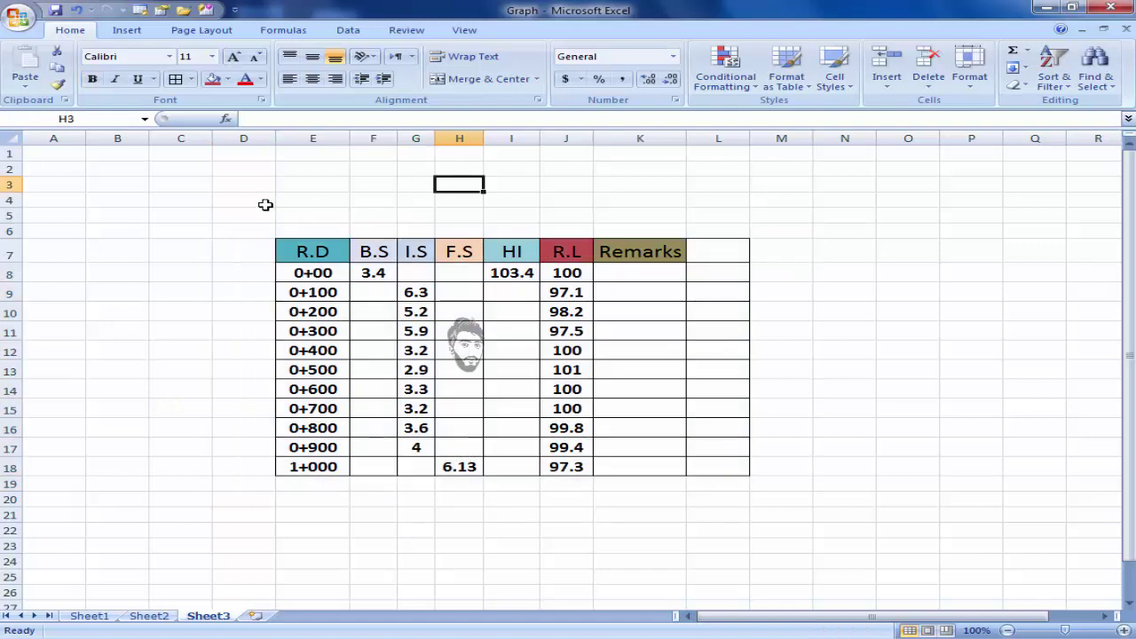